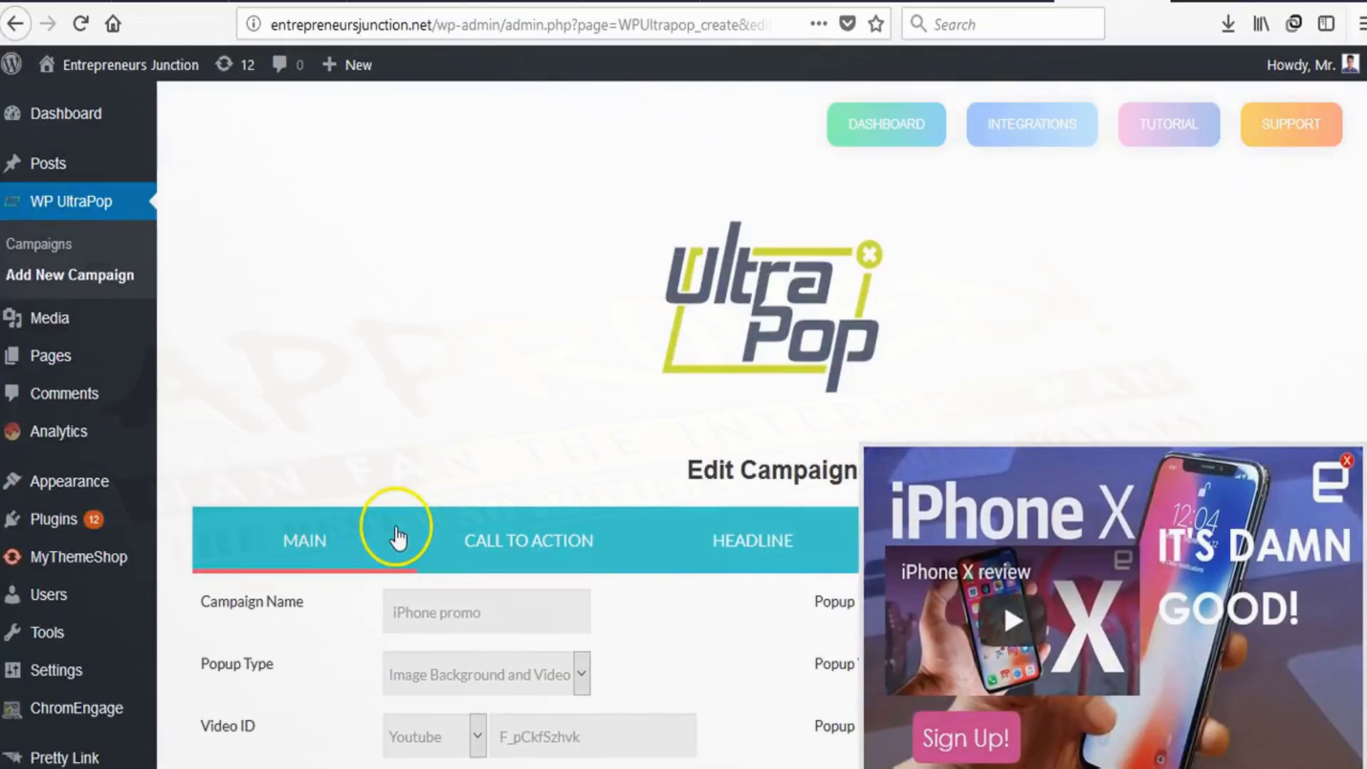
Try the Video Popup and Image Popup types for the iPhone promo campaign
{"action": "scroll", "coordinate": [336, 609], "scroll_direction": "down", "scroll_amount": 2}
{"action": "left_click", "coordinate": [472, 476]}
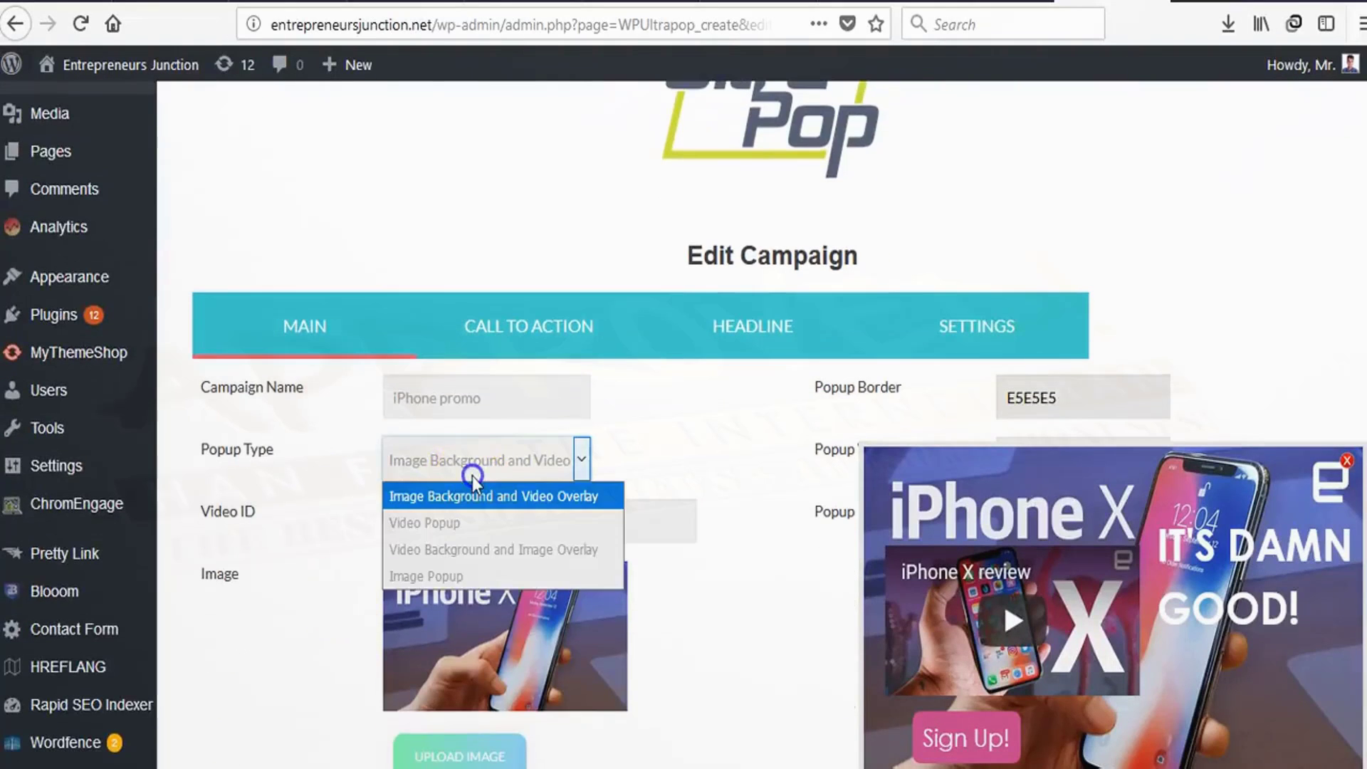
{"action": "scroll", "coordinate": [408, 473], "scroll_direction": "down", "scroll_amount": 2}
{"action": "left_click", "coordinate": [400, 396]}
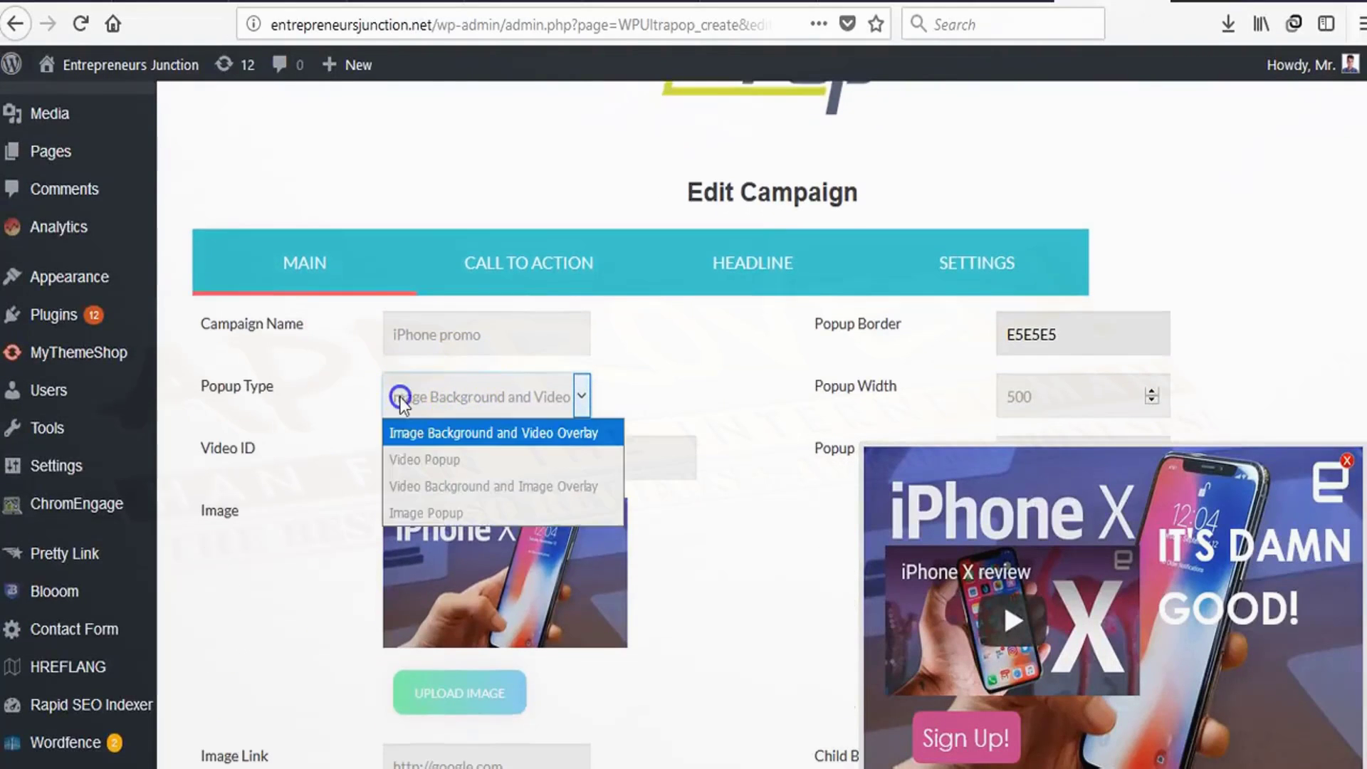
{"action": "left_click", "coordinate": [431, 461]}
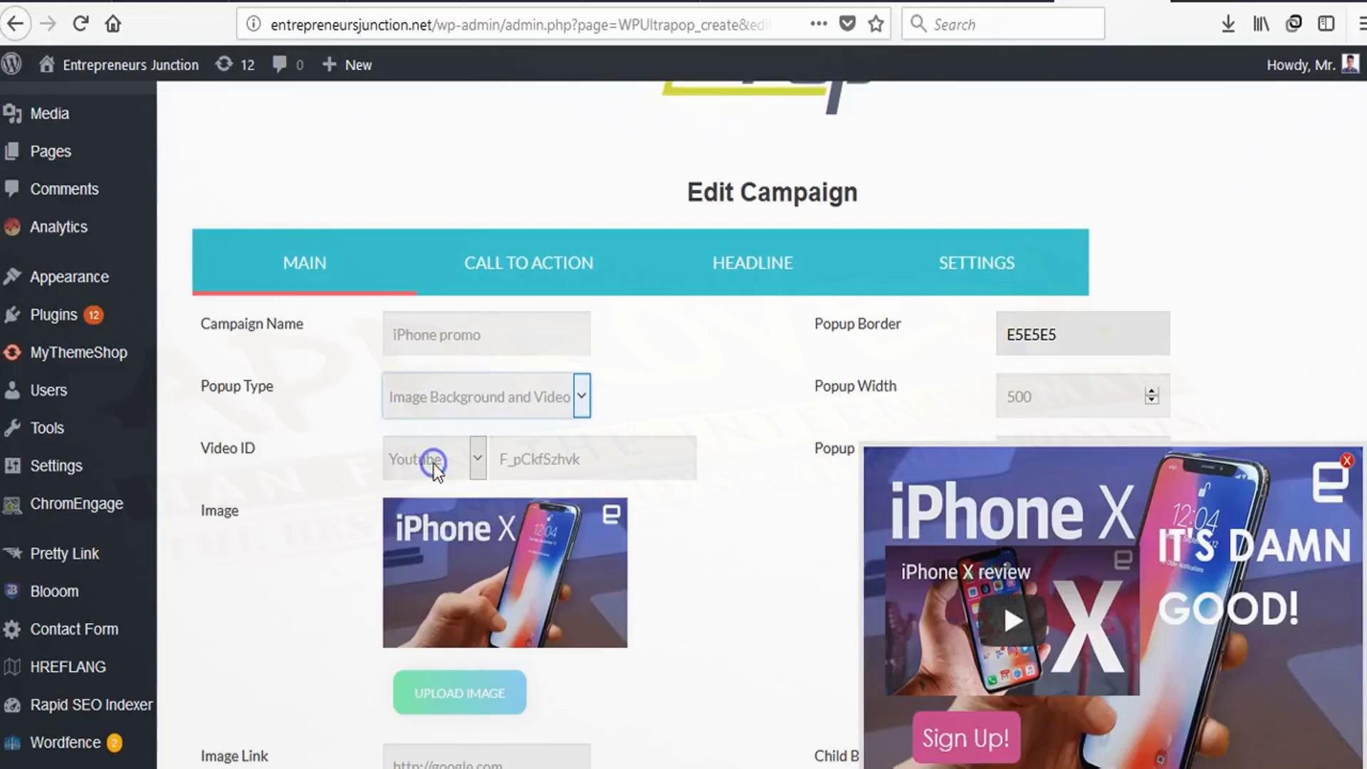
{"action": "left_click", "coordinate": [513, 397]}
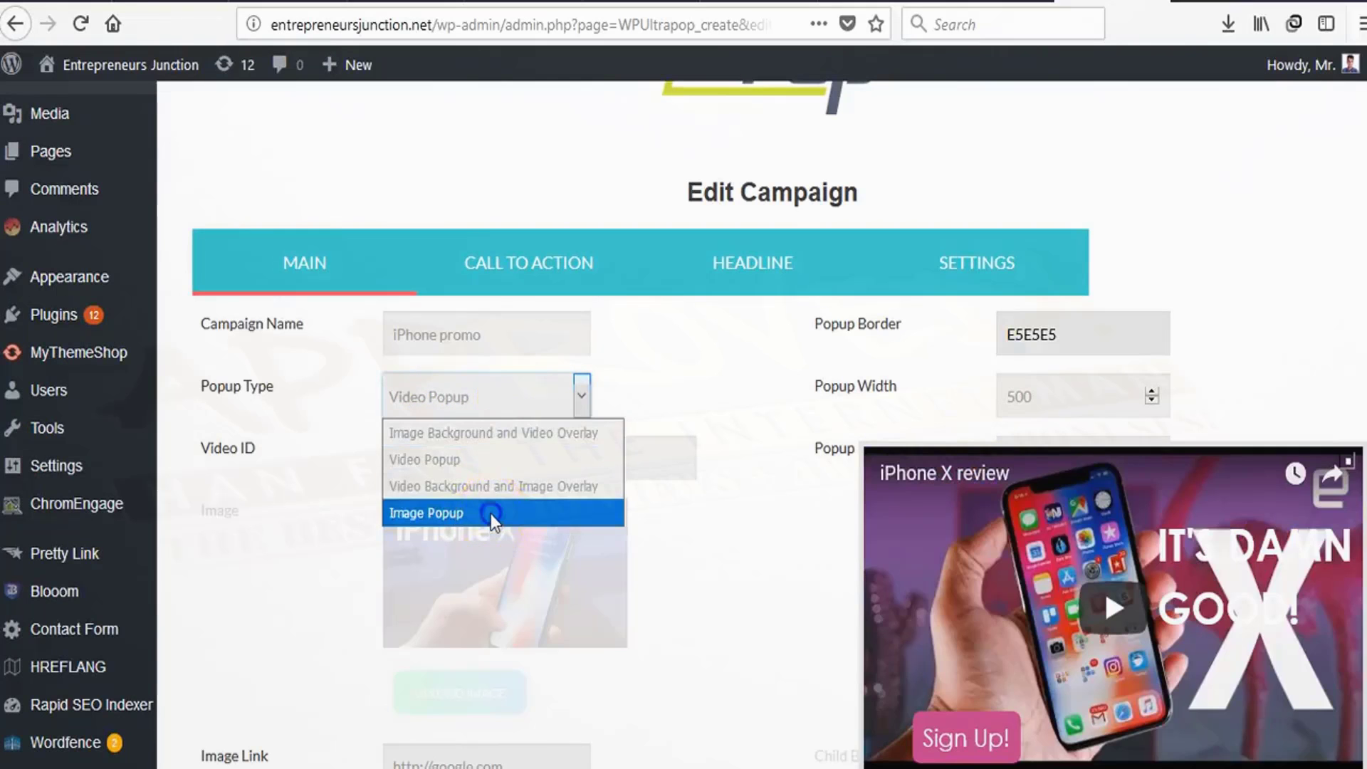
{"action": "left_click", "coordinate": [490, 514]}
Preview the Video Background and Image Overlay popup type and switch back to Image Background and Video Overlay
{"action": "left_click", "coordinate": [503, 399]}
{"action": "left_click", "coordinate": [502, 486]}
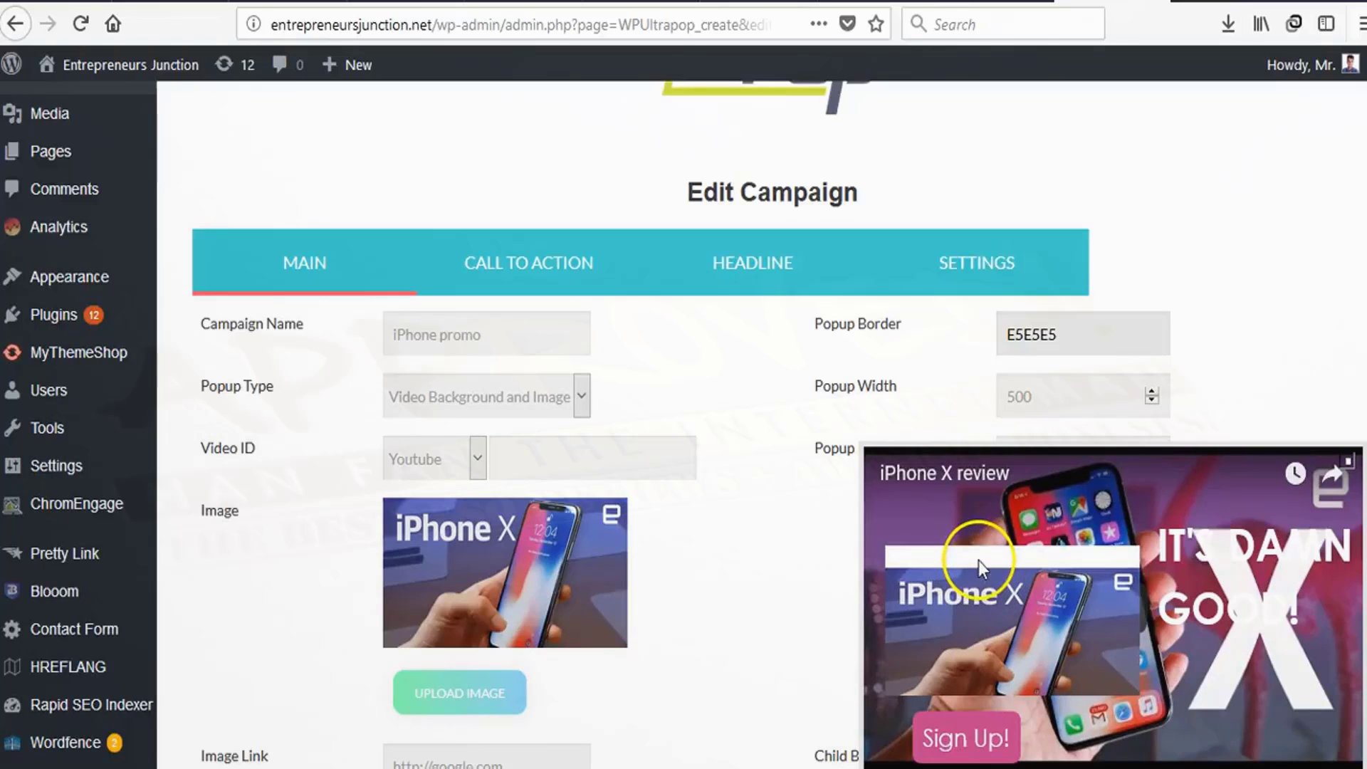
{"action": "left_click", "coordinate": [507, 405]}
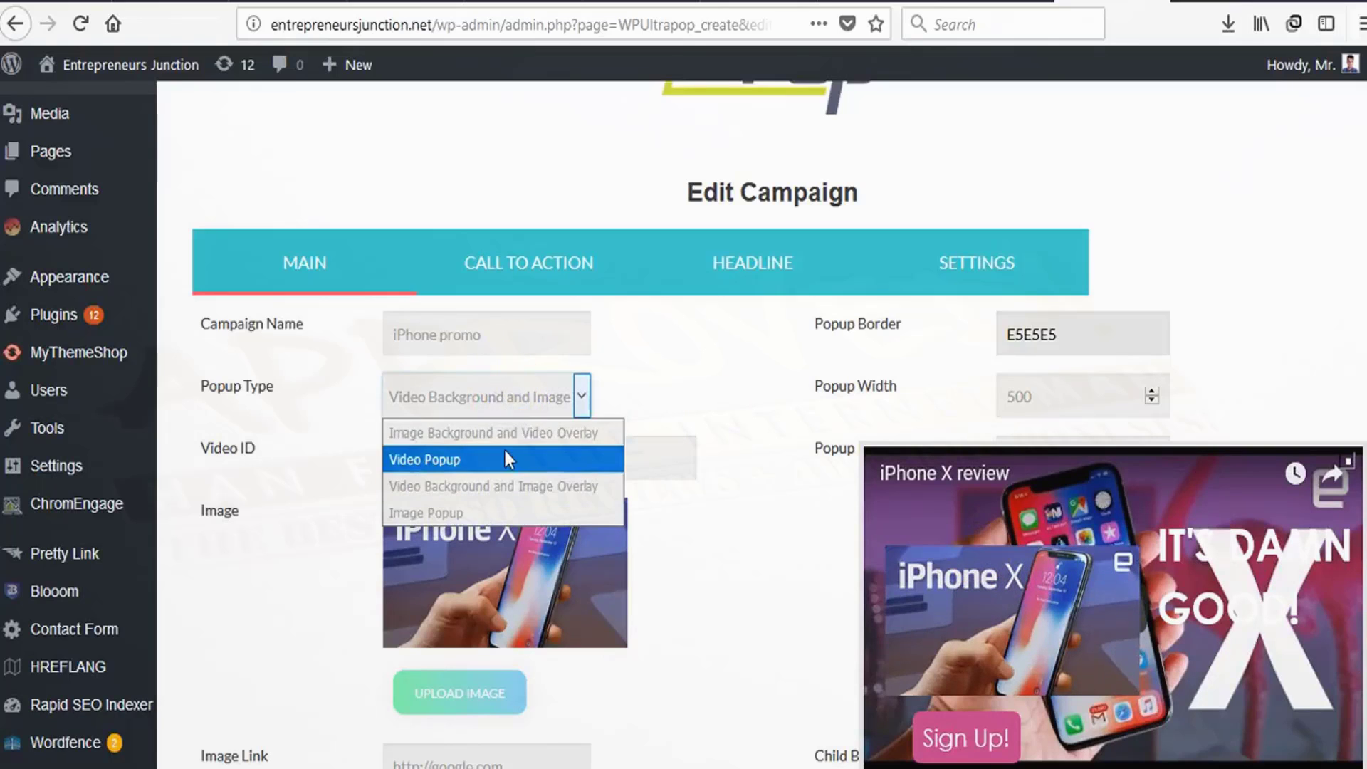
{"action": "left_click", "coordinate": [502, 433]}
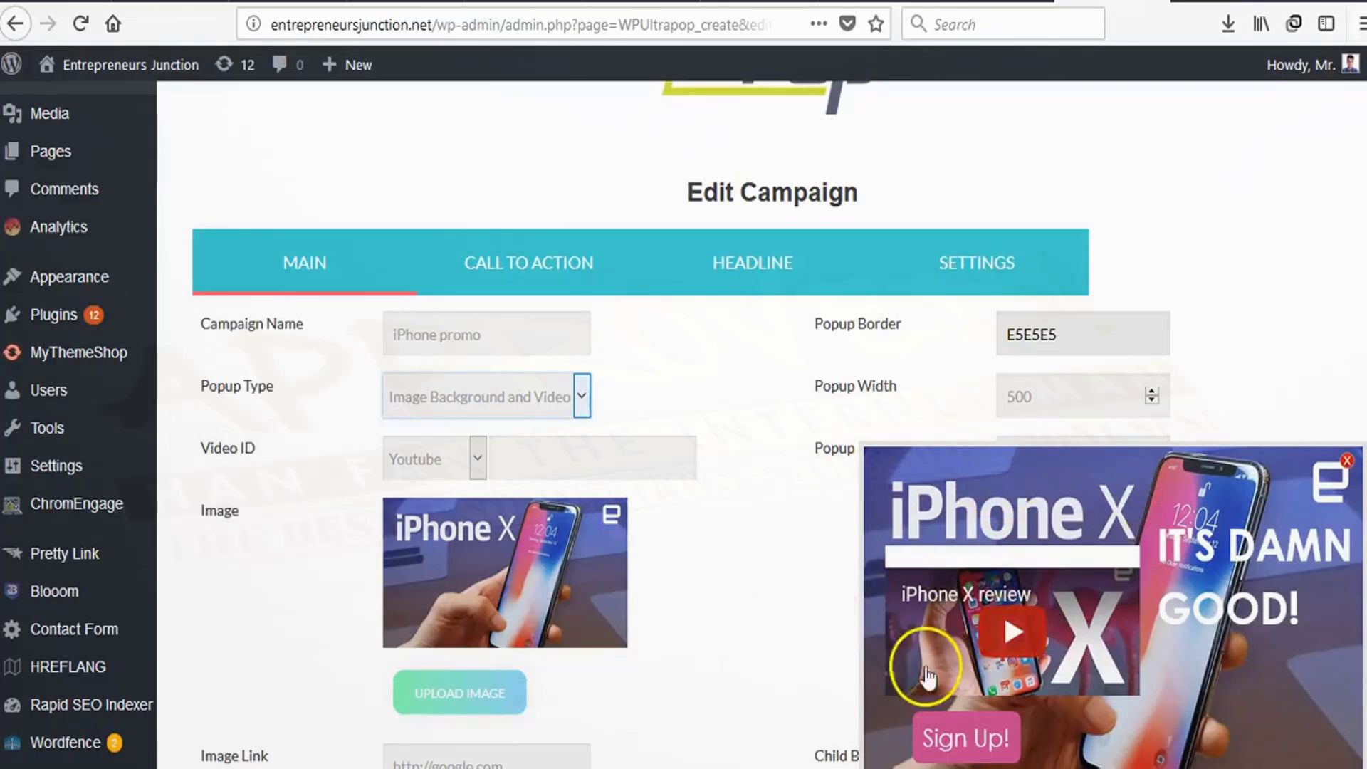
Change the popup border colour to the green 42E560
{"action": "scroll", "coordinate": [379, 536], "scroll_direction": "down", "scroll_amount": 3}
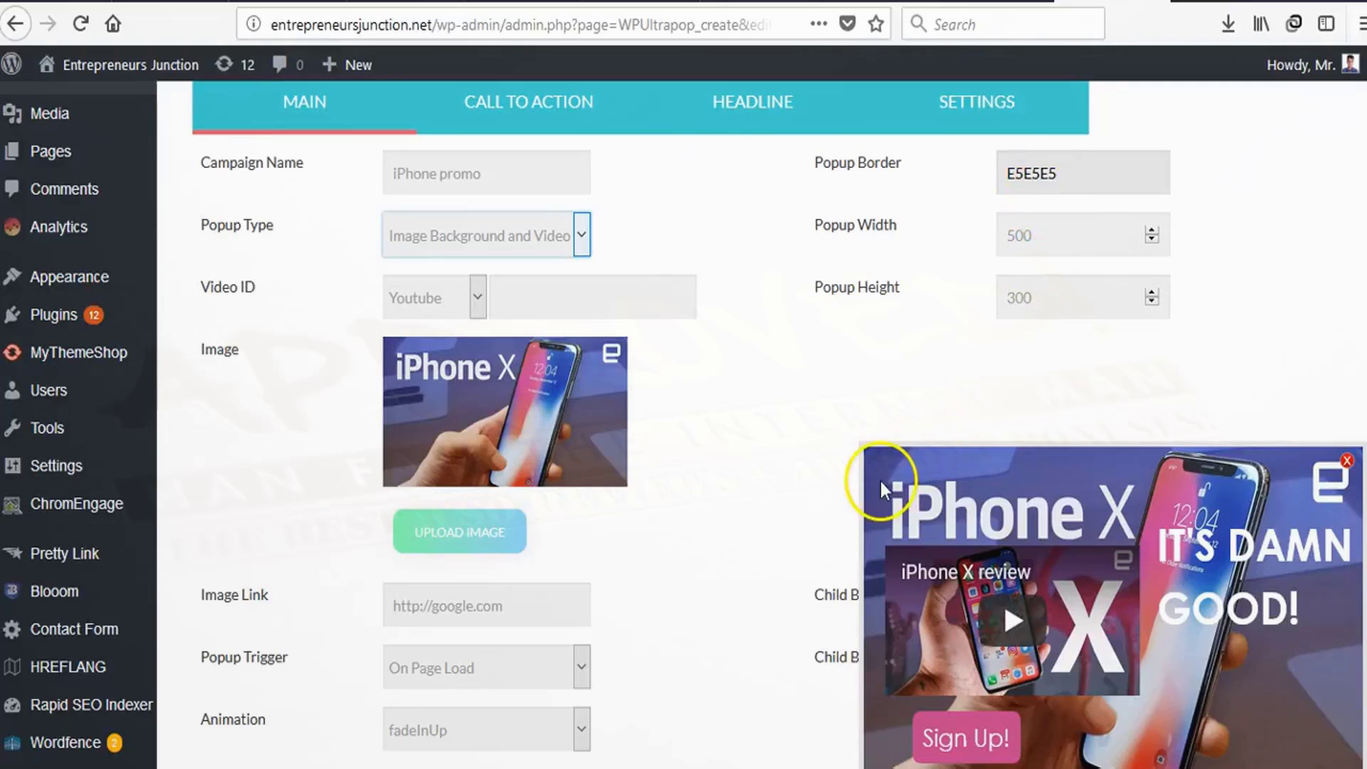
{"action": "left_click", "coordinate": [1037, 227]}
{"action": "left_click", "coordinate": [1090, 178]}
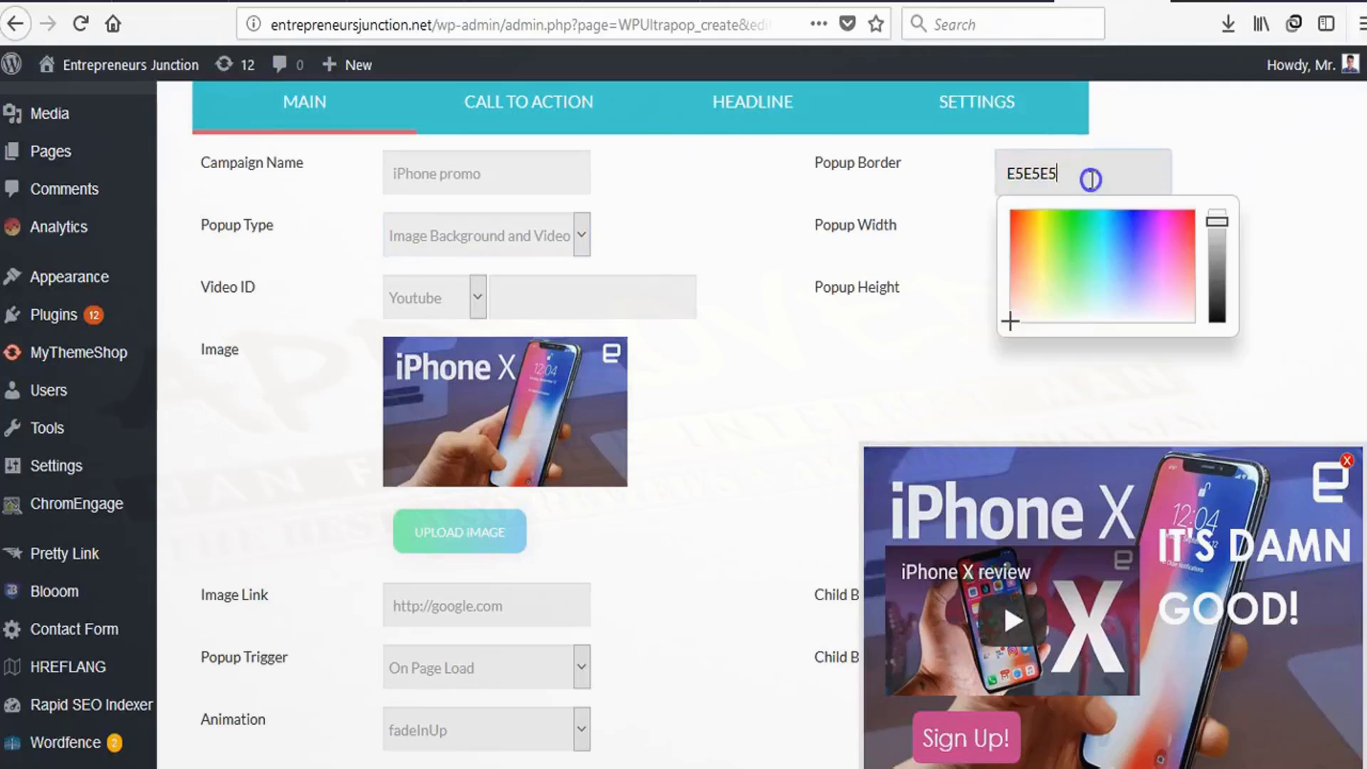
{"action": "left_click", "coordinate": [1102, 232]}
{"action": "mouse_move", "coordinate": [1101, 232]}
{"action": "left_mouse_down"}
{"action": "mouse_move", "coordinate": [1138, 236]}
{"action": "mouse_move", "coordinate": [1077, 243]}
{"action": "left_mouse_up"}
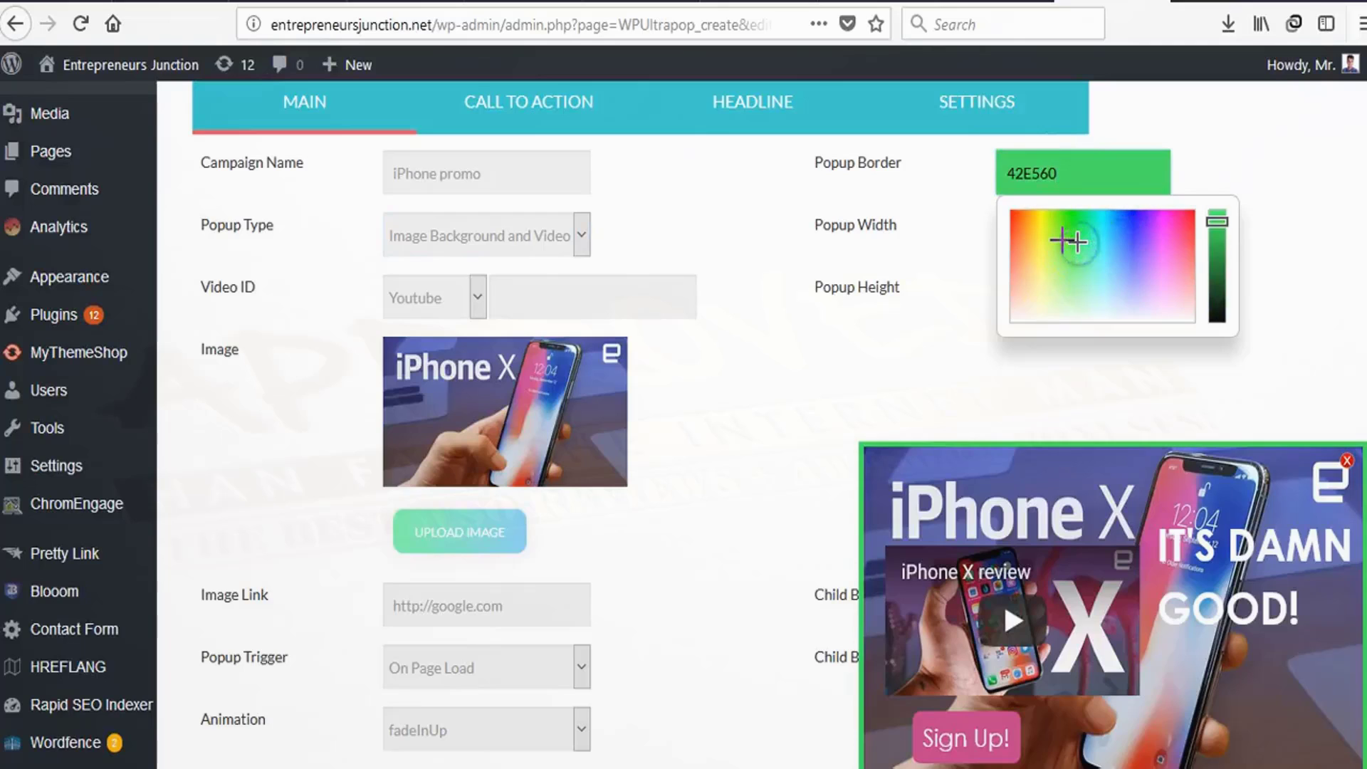
{"action": "left_click", "coordinate": [885, 349]}
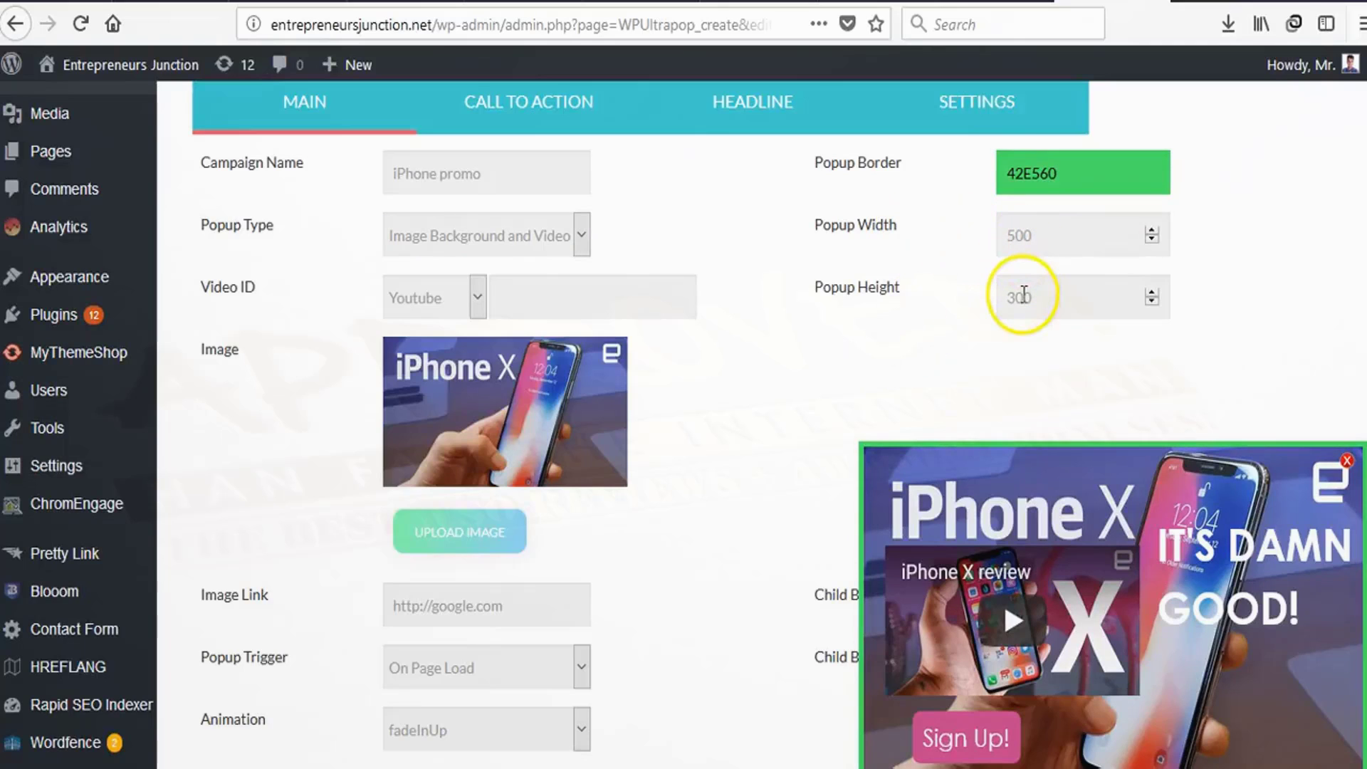
Shift the video overlay slightly and move the "IT'S DAMN GOOD!" headline lower in the popup preview
{"action": "scroll", "coordinate": [753, 421], "scroll_direction": "down", "scroll_amount": 2}
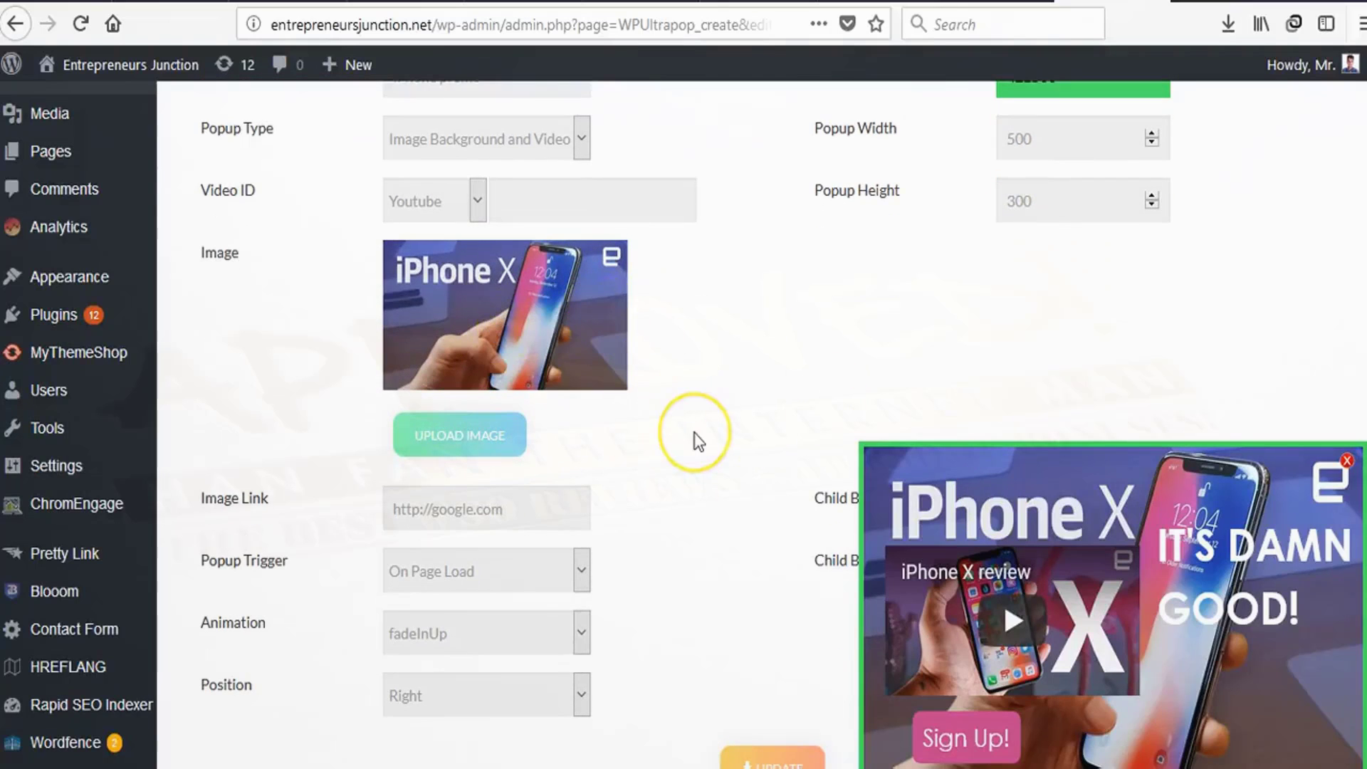
{"action": "scroll", "coordinate": [696, 442], "scroll_direction": "down", "scroll_amount": 3}
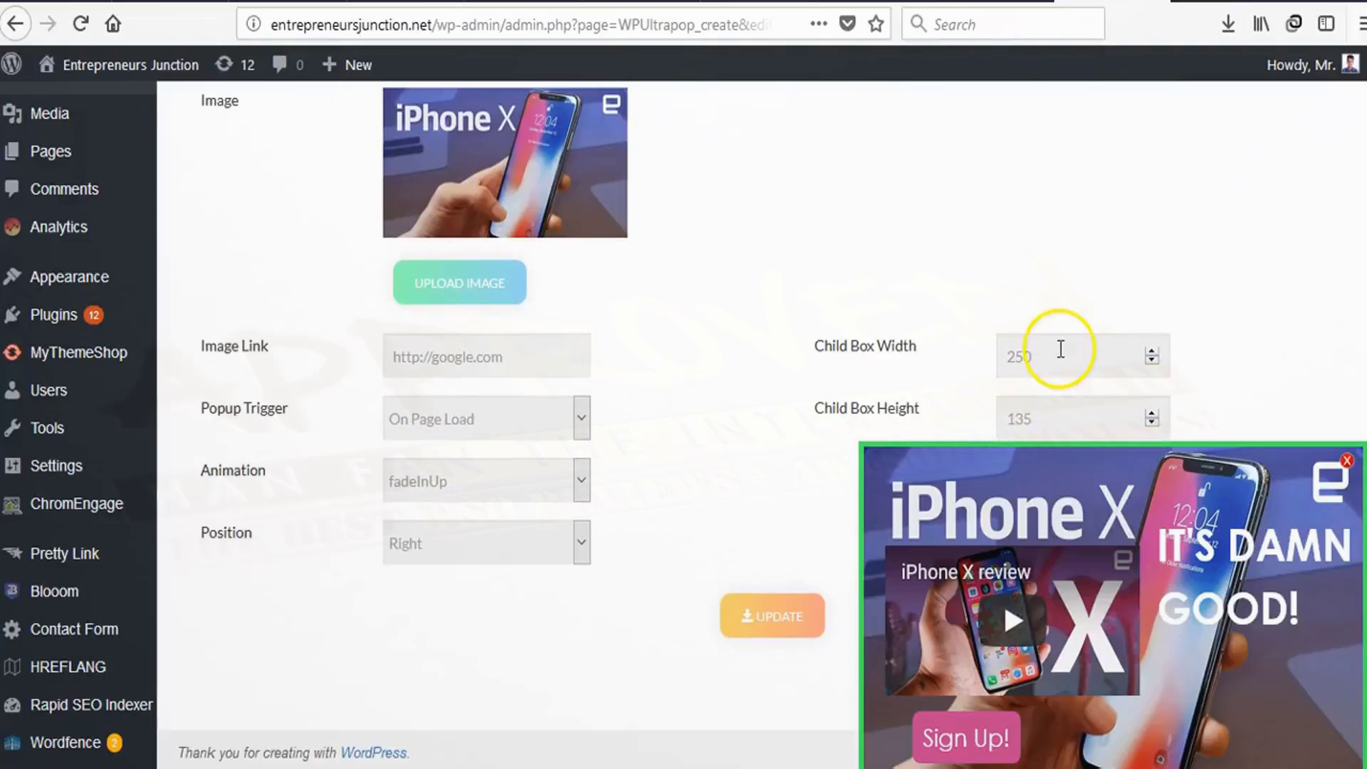
{"action": "left_click", "coordinate": [1013, 557]}
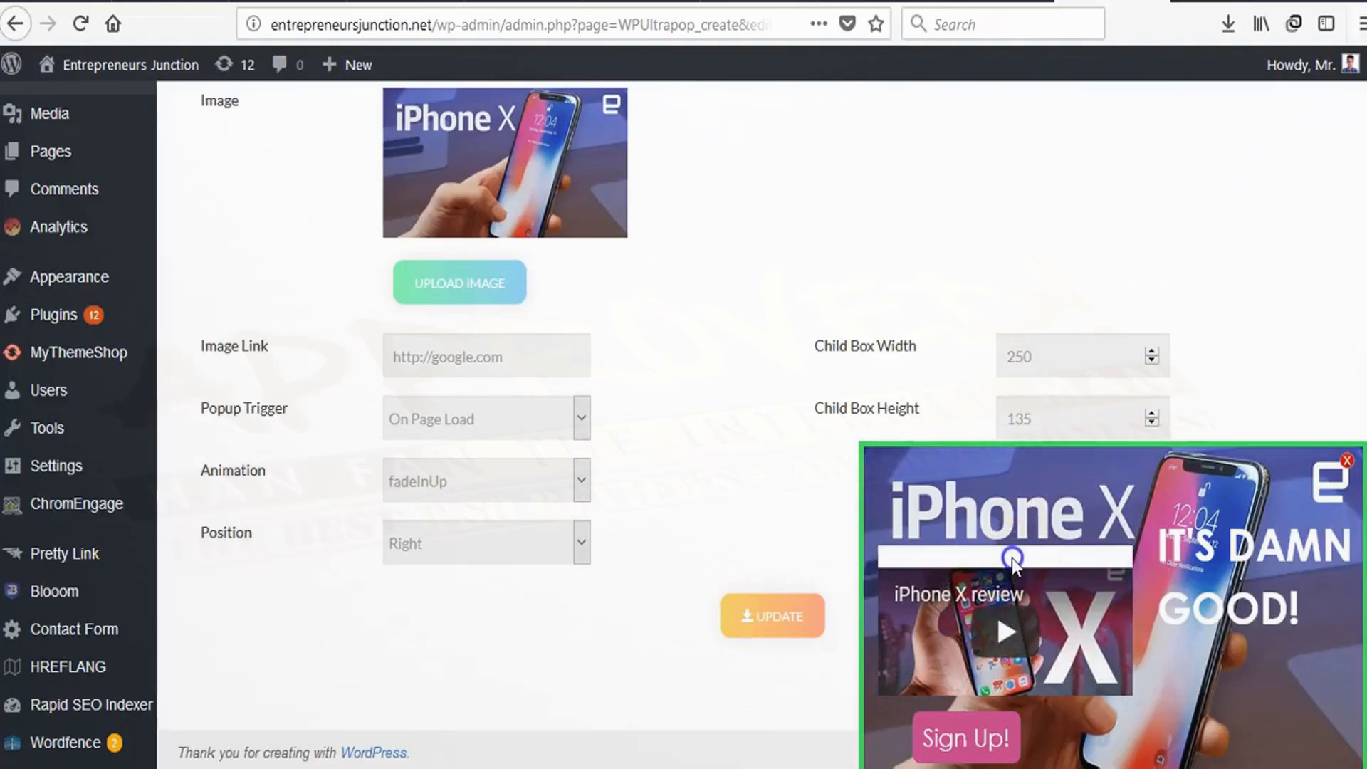
{"action": "left_click", "coordinate": [1047, 348]}
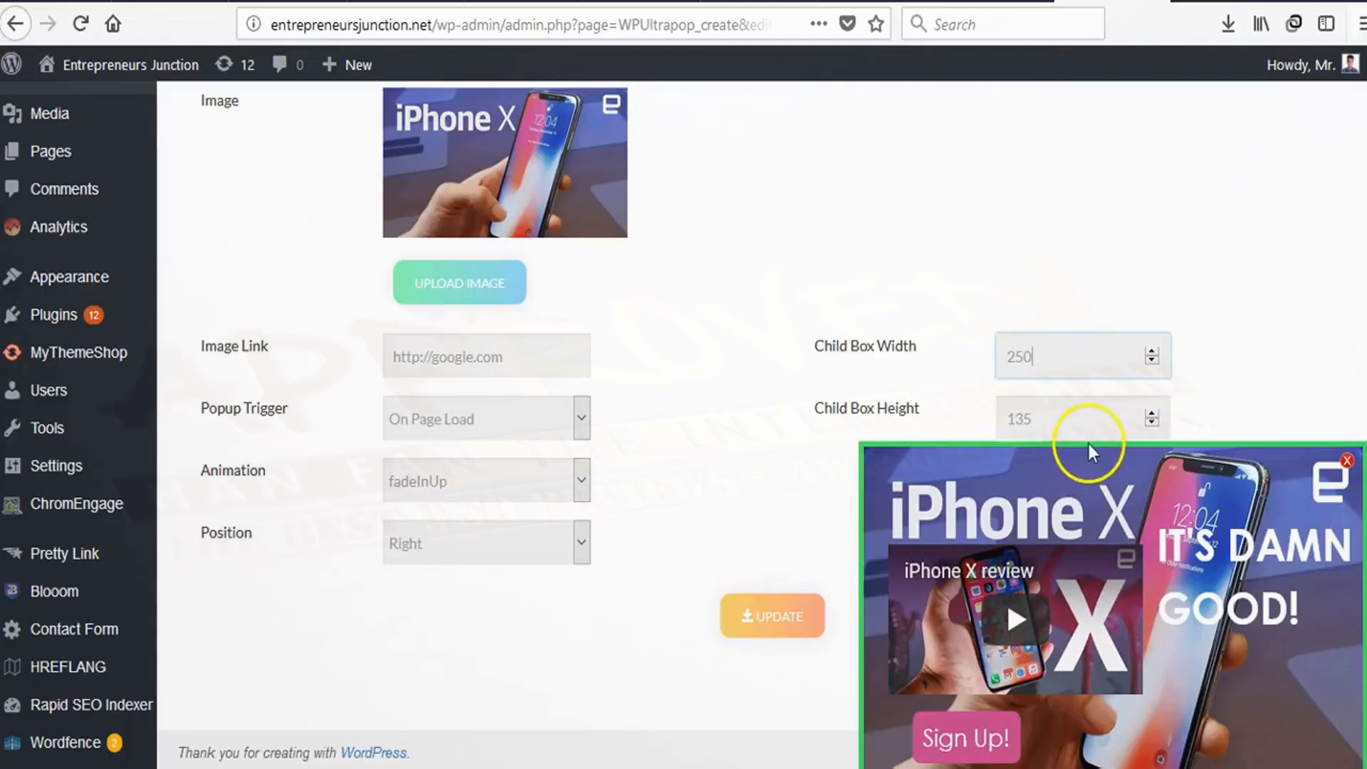
{"action": "left_click_drag", "start_coordinate": [1232, 544], "coordinate": [1247, 595]}
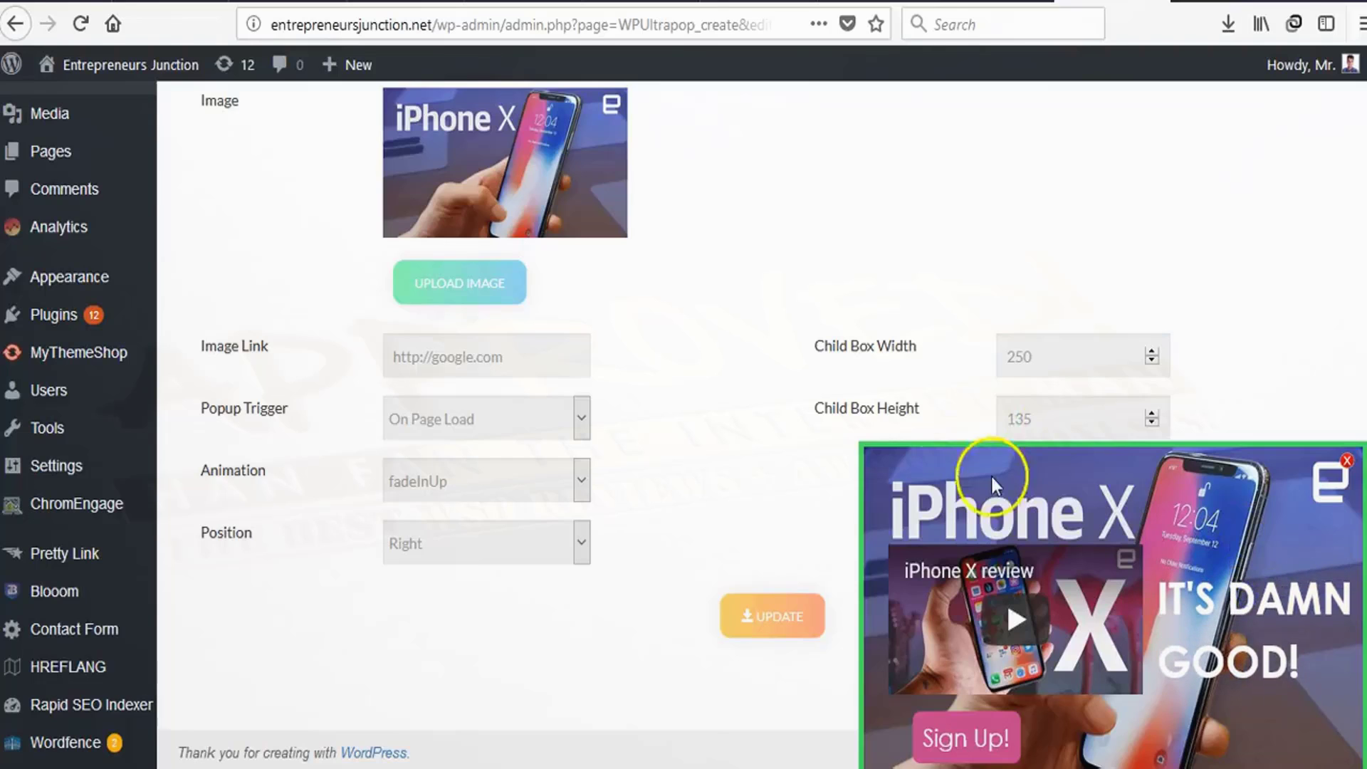
{"action": "scroll", "coordinate": [742, 408], "scroll_direction": "up", "scroll_amount": 1}
{"action": "scroll", "coordinate": [742, 408], "scroll_direction": "down", "scroll_amount": 1}
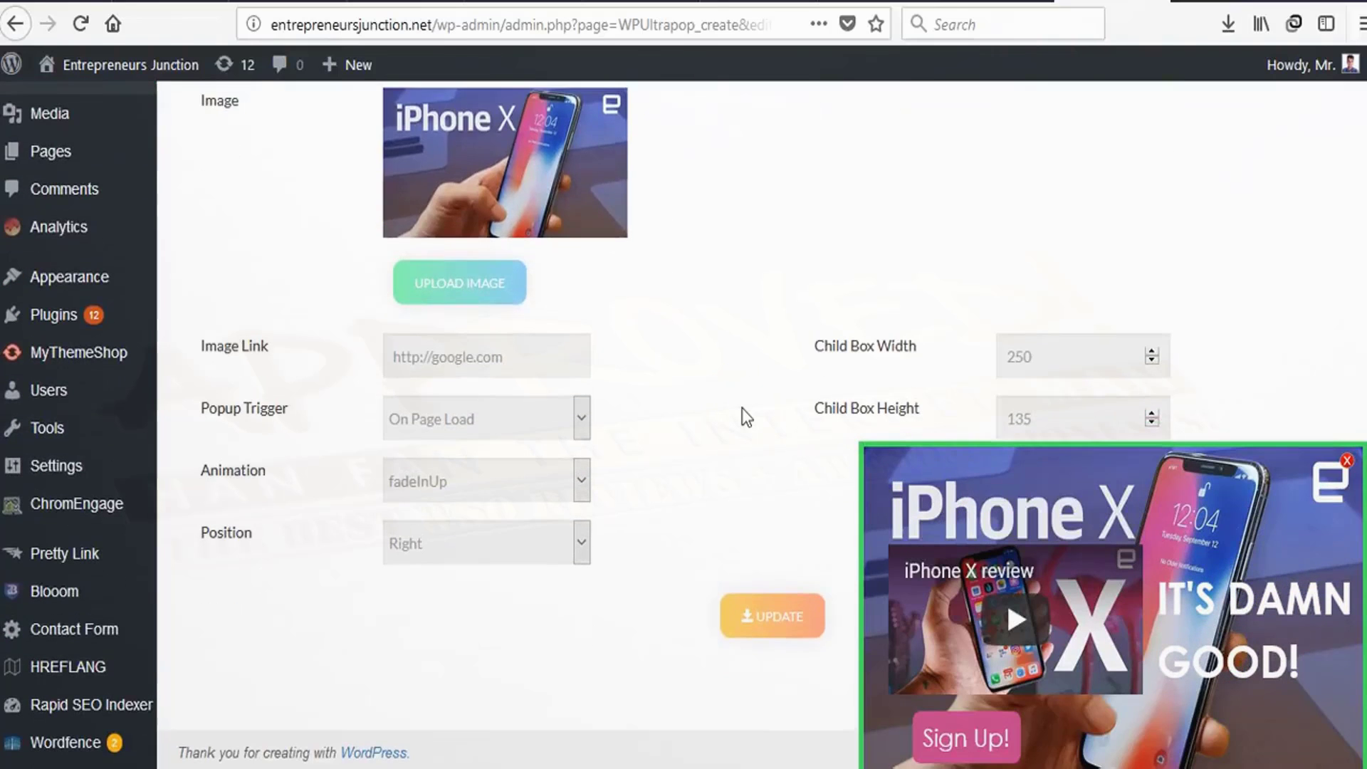
{"action": "left_click_drag", "start_coordinate": [395, 361], "coordinate": [506, 360]}
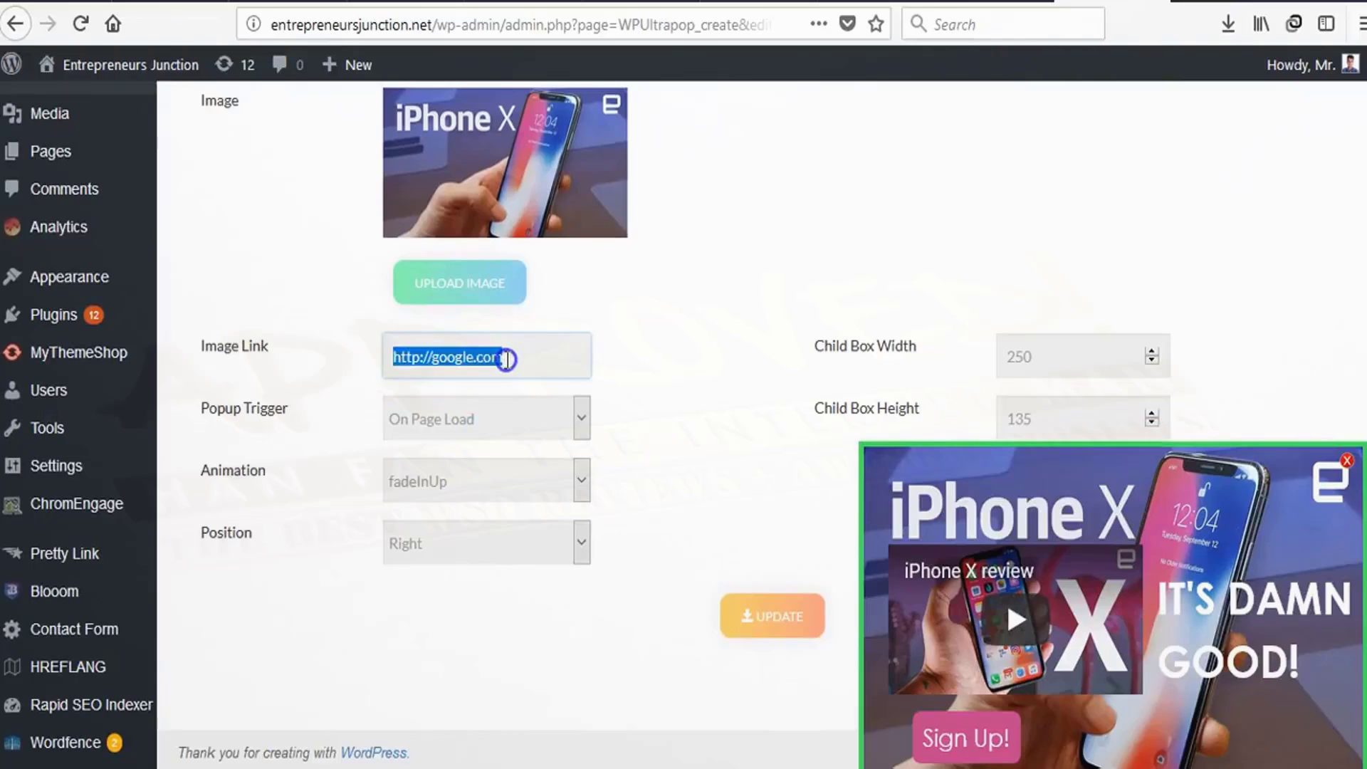
{"action": "left_click", "coordinate": [506, 360]}
{"action": "left_click_drag", "start_coordinate": [400, 360], "coordinate": [494, 356]}
{"action": "left_click", "coordinate": [497, 357]}
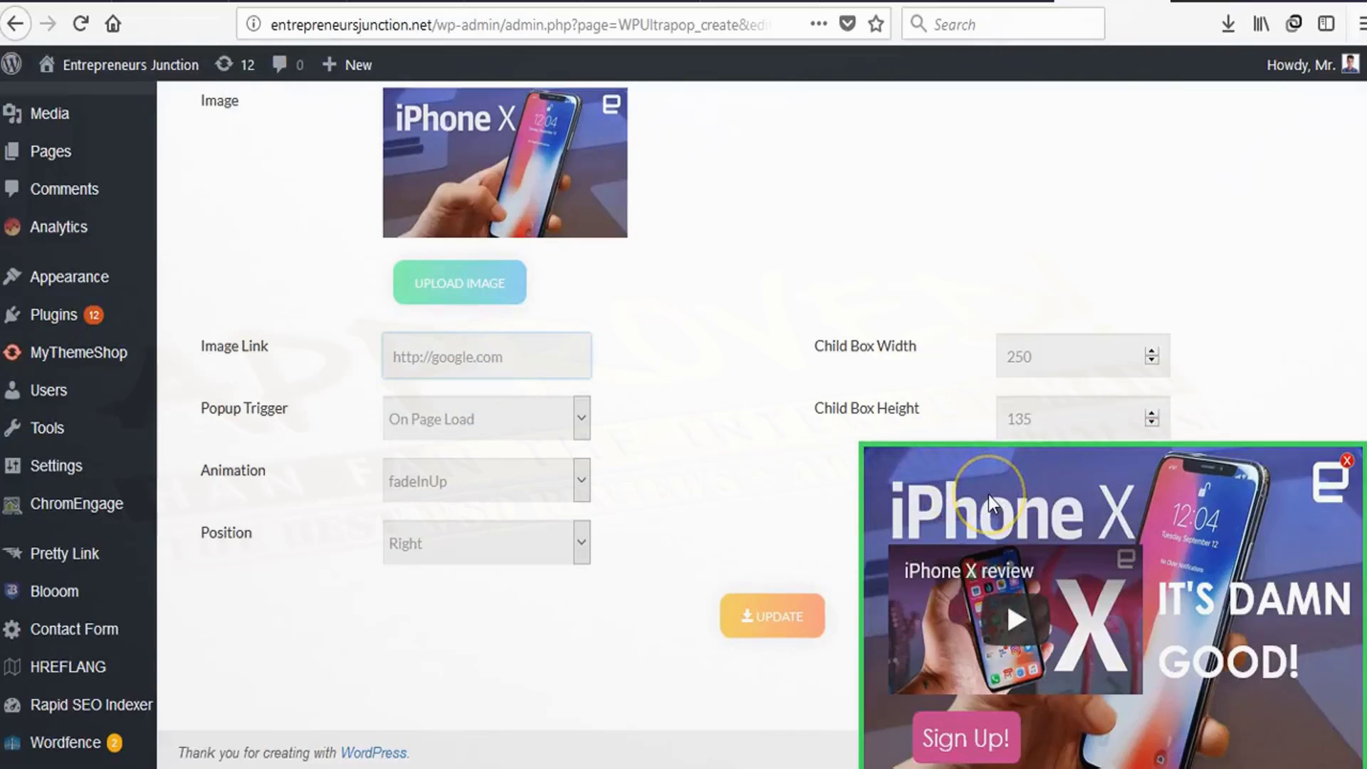
{"action": "left_click_drag", "start_coordinate": [501, 356], "coordinate": [384, 360]}
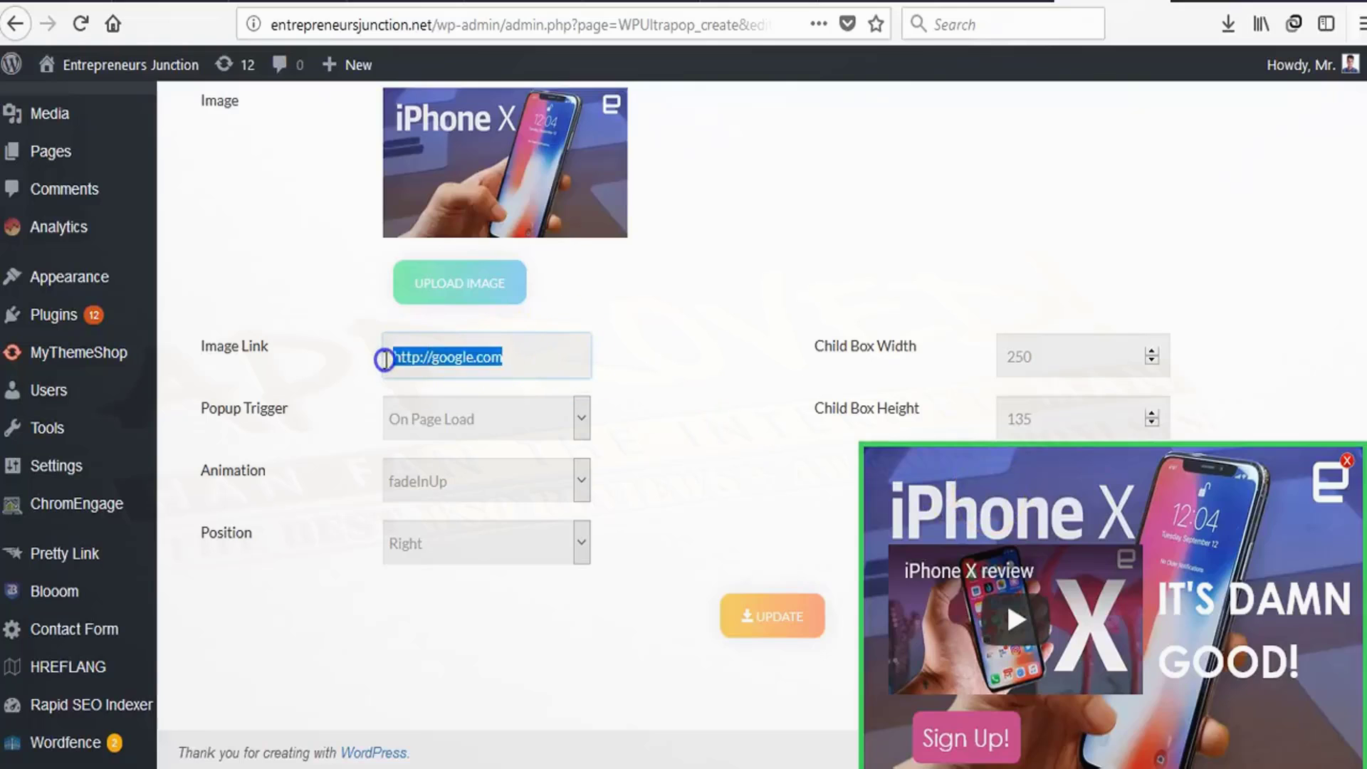
{"action": "left_click", "coordinate": [384, 359]}
{"action": "left_click", "coordinate": [284, 400]}
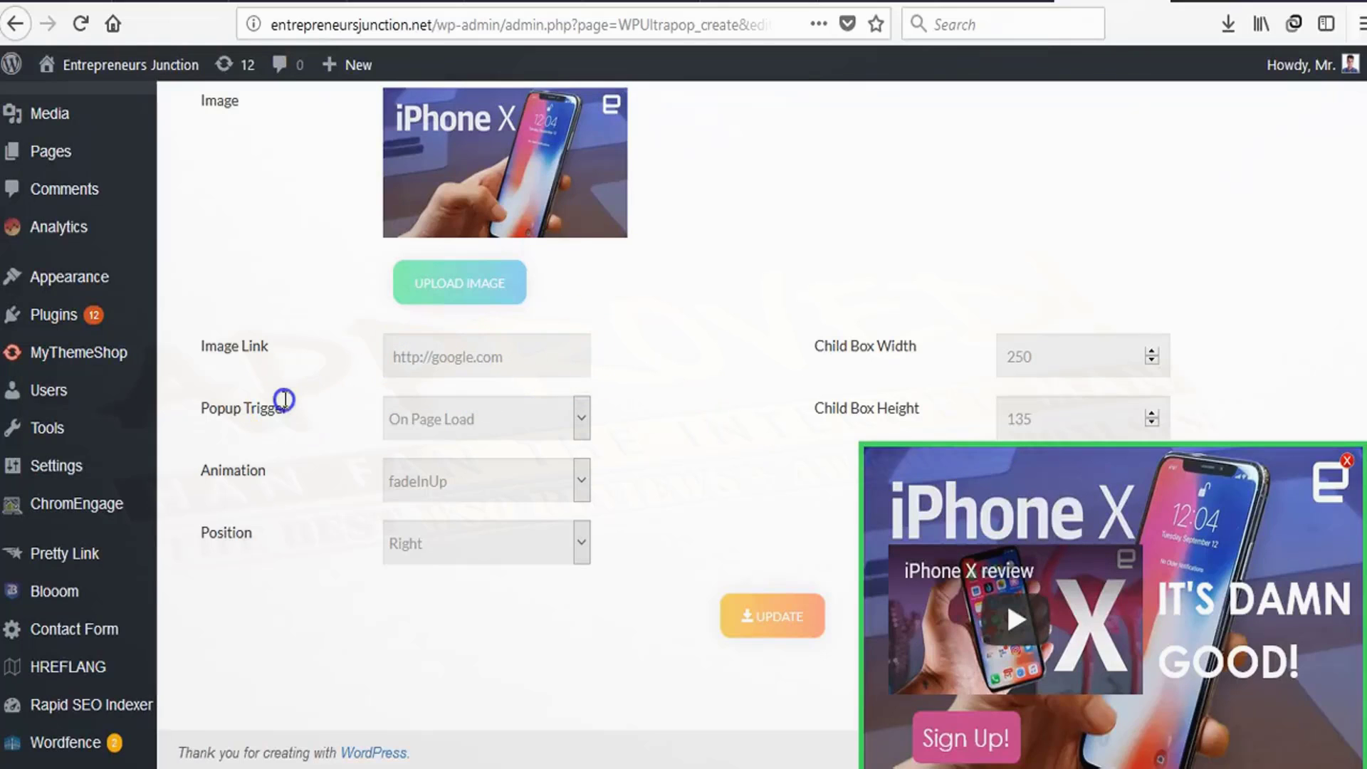
Try the On Scroll by Percentage popup trigger with a 43% scroll range and switch back to On Page Load
{"action": "left_click", "coordinate": [401, 413]}
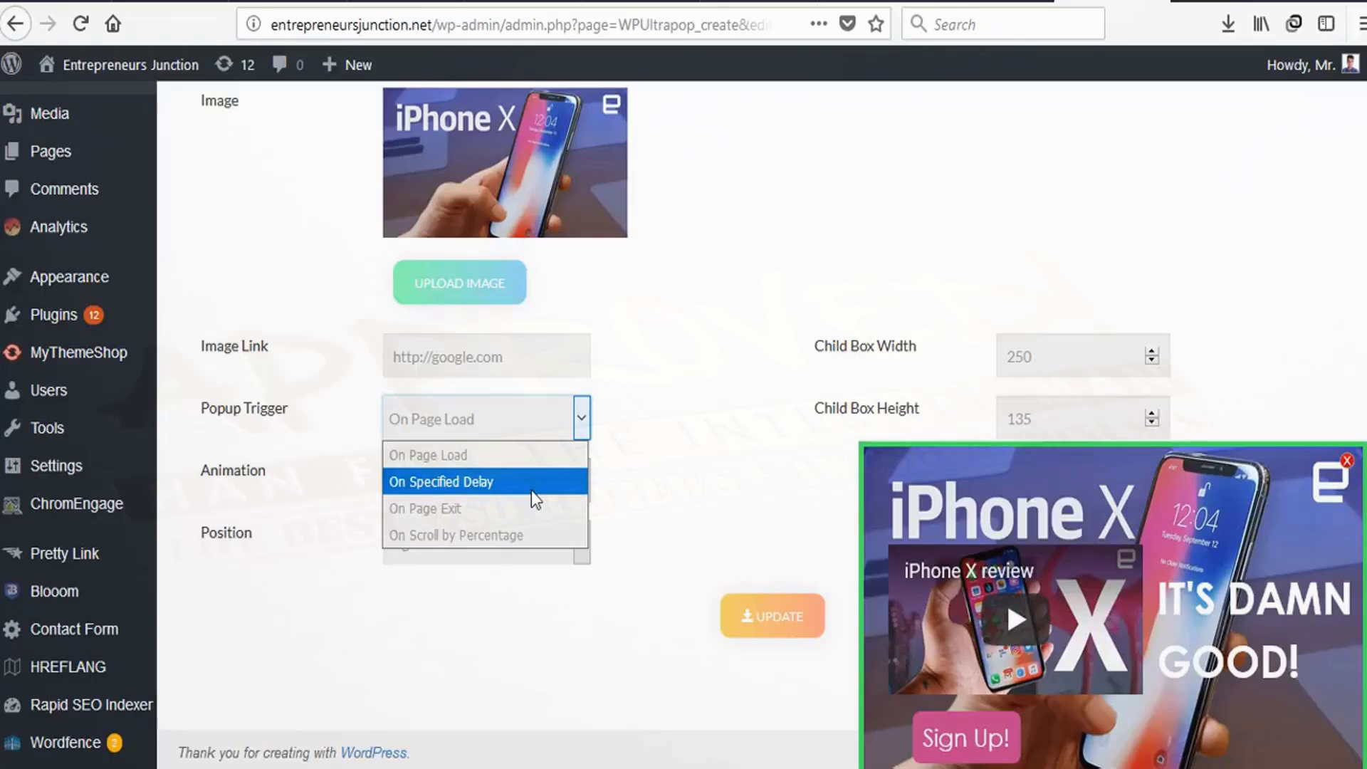
{"action": "left_click", "coordinate": [525, 535]}
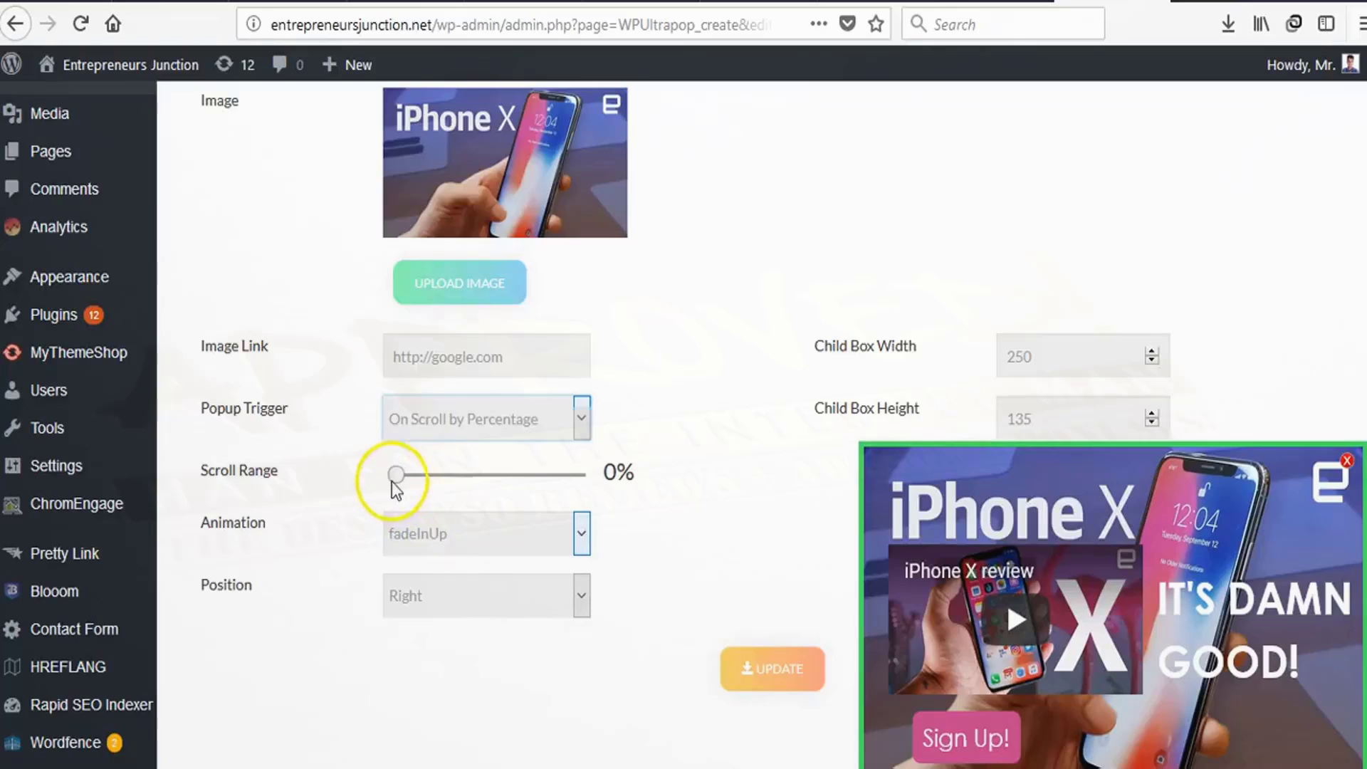
{"action": "left_click_drag", "start_coordinate": [392, 481], "coordinate": [474, 484]}
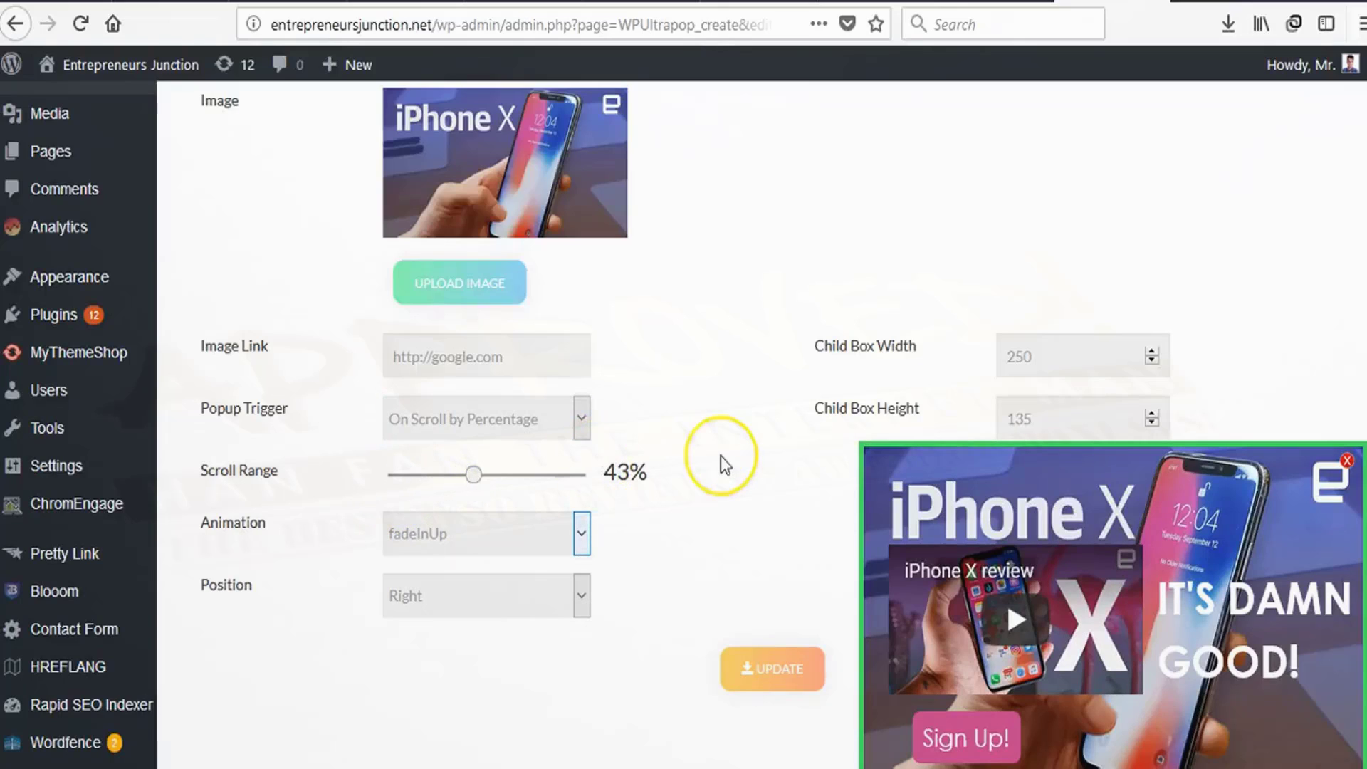
{"action": "scroll", "coordinate": [721, 455], "scroll_direction": "down", "scroll_amount": 1}
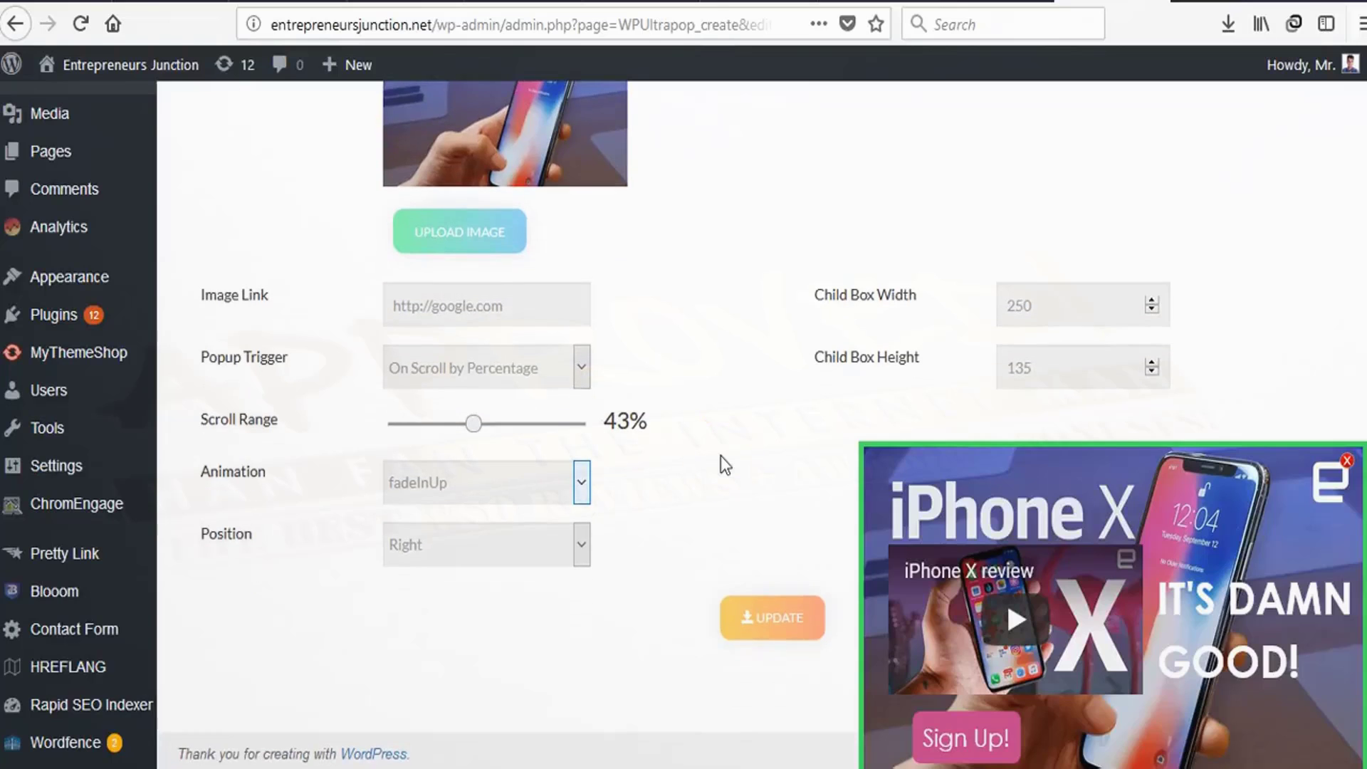
{"action": "scroll", "coordinate": [720, 456], "scroll_direction": "up", "scroll_amount": 6}
{"action": "scroll", "coordinate": [728, 540], "scroll_direction": "down", "scroll_amount": 4}
{"action": "scroll", "coordinate": [728, 539], "scroll_direction": "down", "scroll_amount": 2}
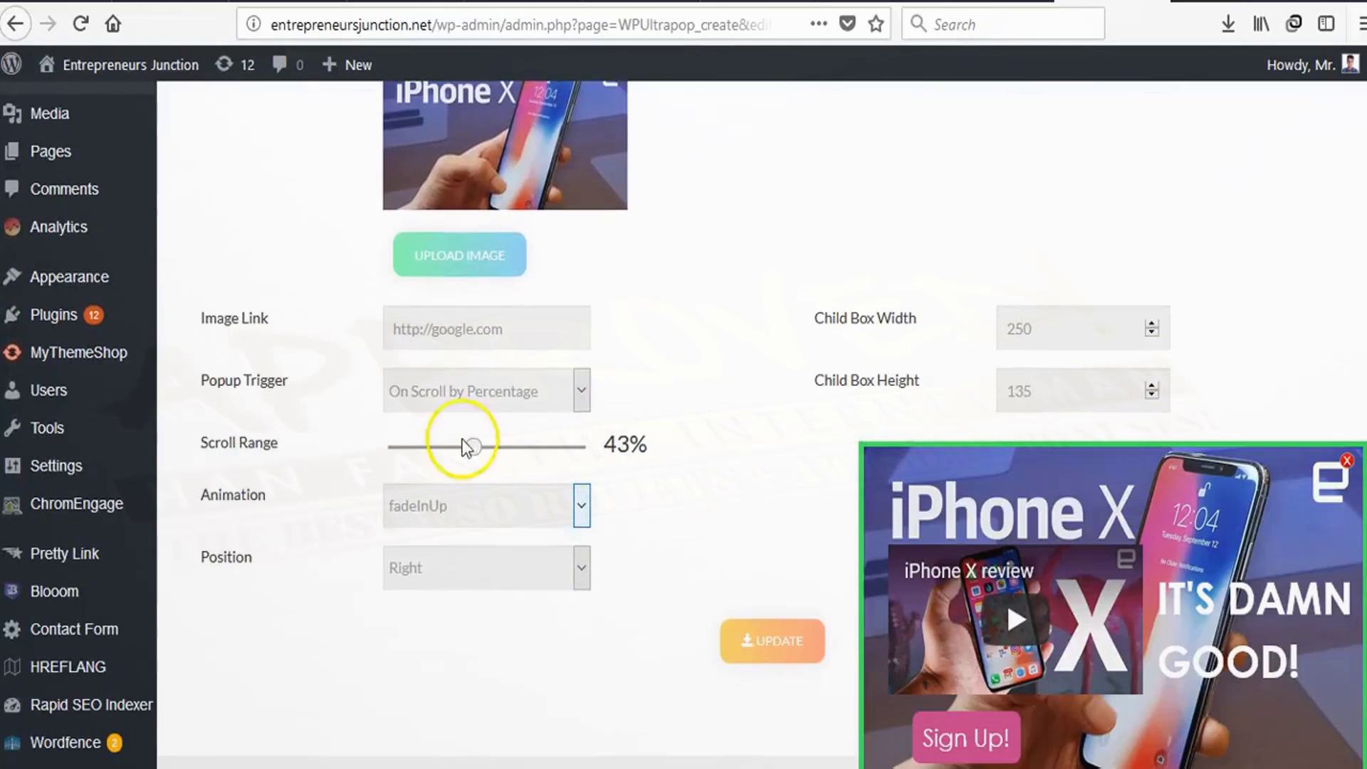
{"action": "left_click", "coordinate": [463, 396]}
{"action": "left_click", "coordinate": [464, 427]}
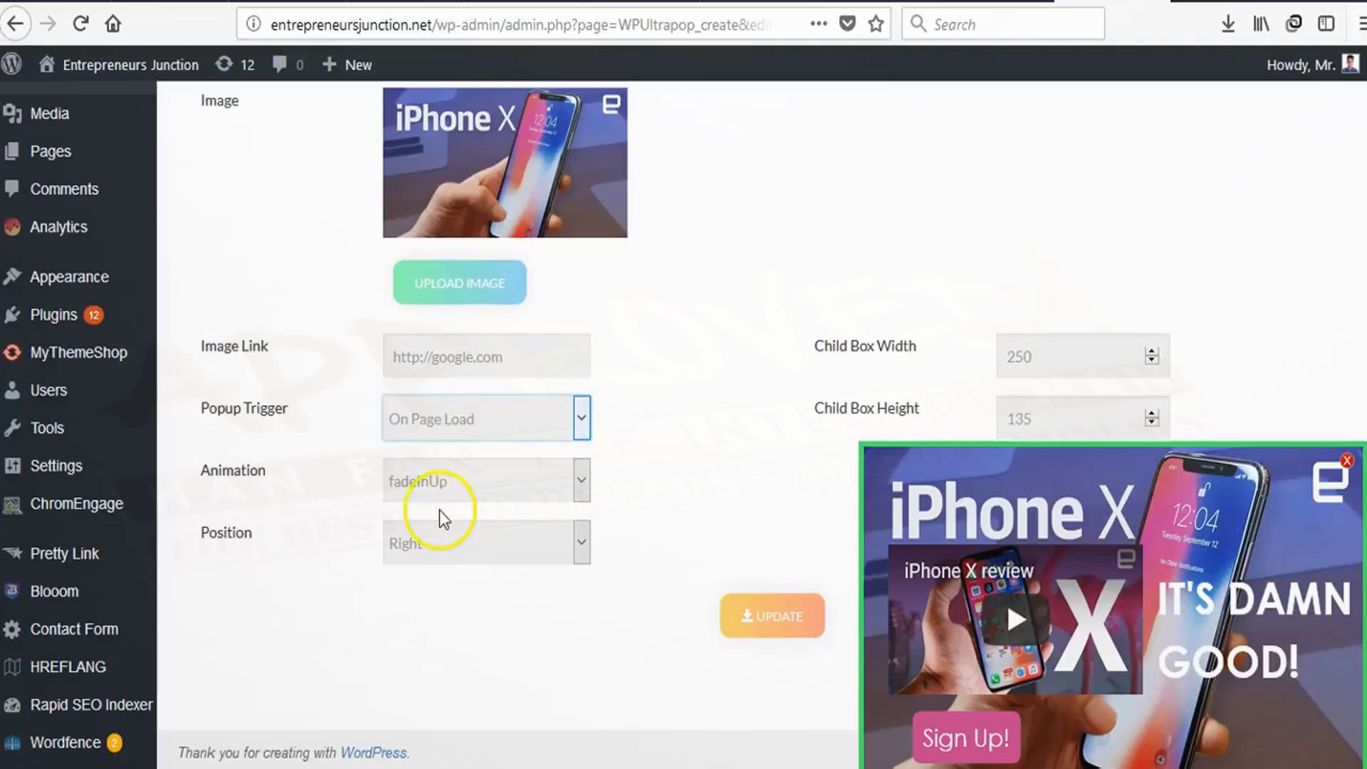
Preview the fadeInRightBig animation and set the popup's animation to bounceInRight
{"action": "left_click", "coordinate": [443, 484]}
{"action": "left_click", "coordinate": [451, 417]}
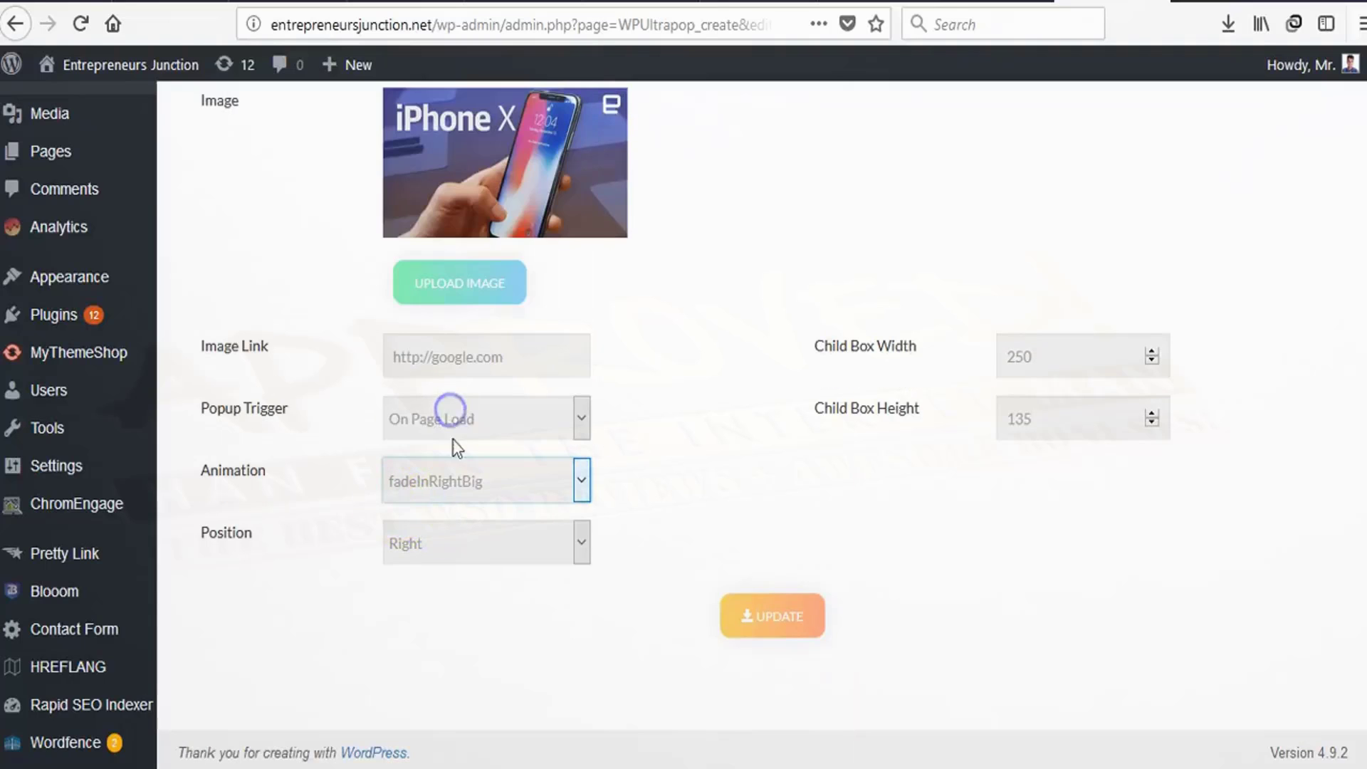
{"action": "left_click", "coordinate": [456, 492]}
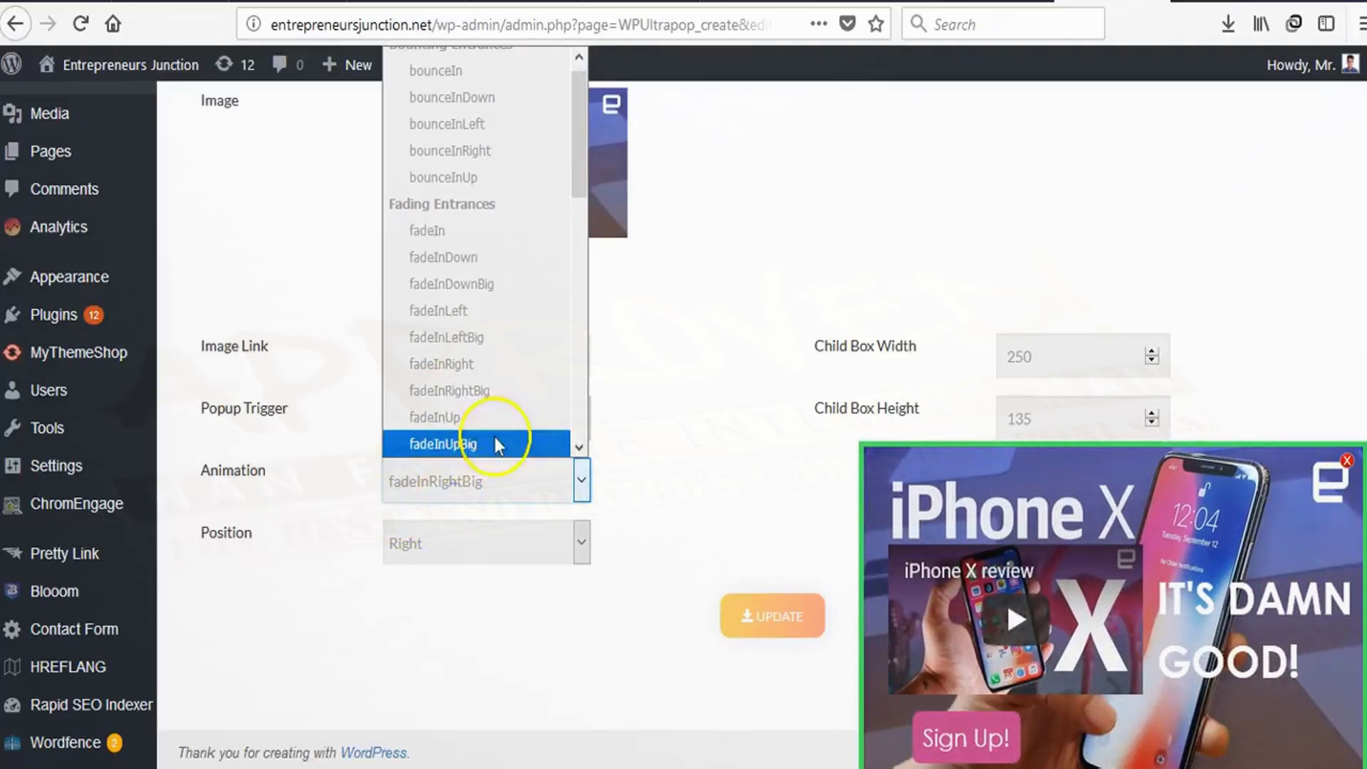
{"action": "left_click", "coordinate": [460, 147]}
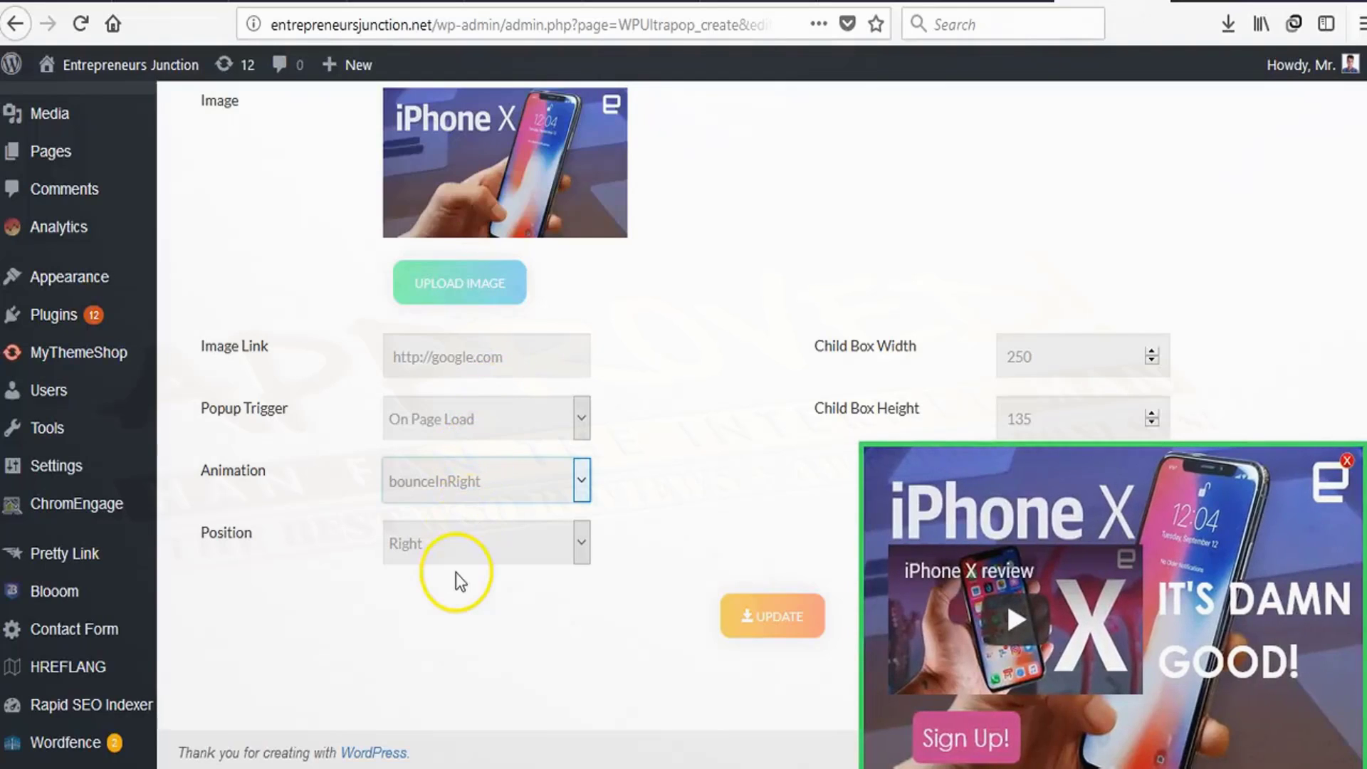
Set the popup position to Fullscreen, and open its position editing view and close it again
{"action": "left_click", "coordinate": [490, 553]}
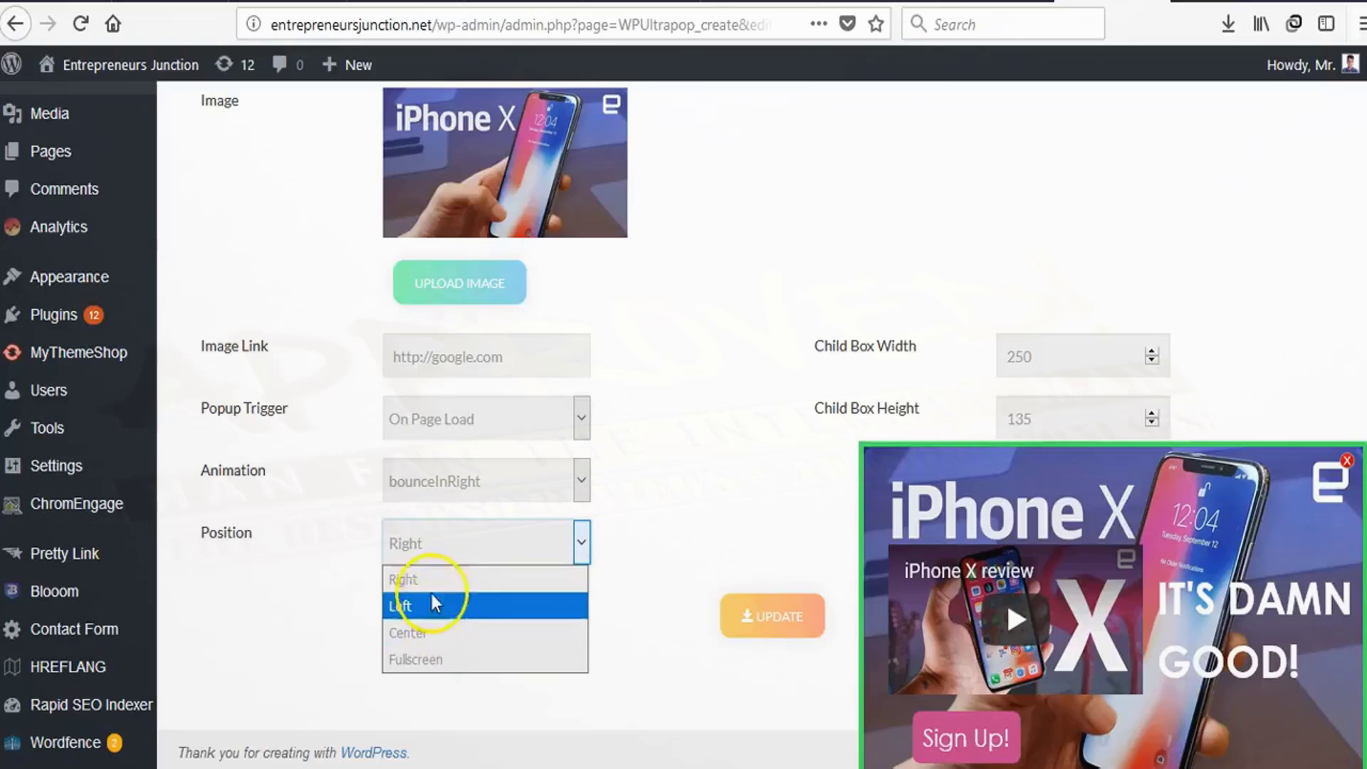
{"action": "left_click", "coordinate": [477, 660]}
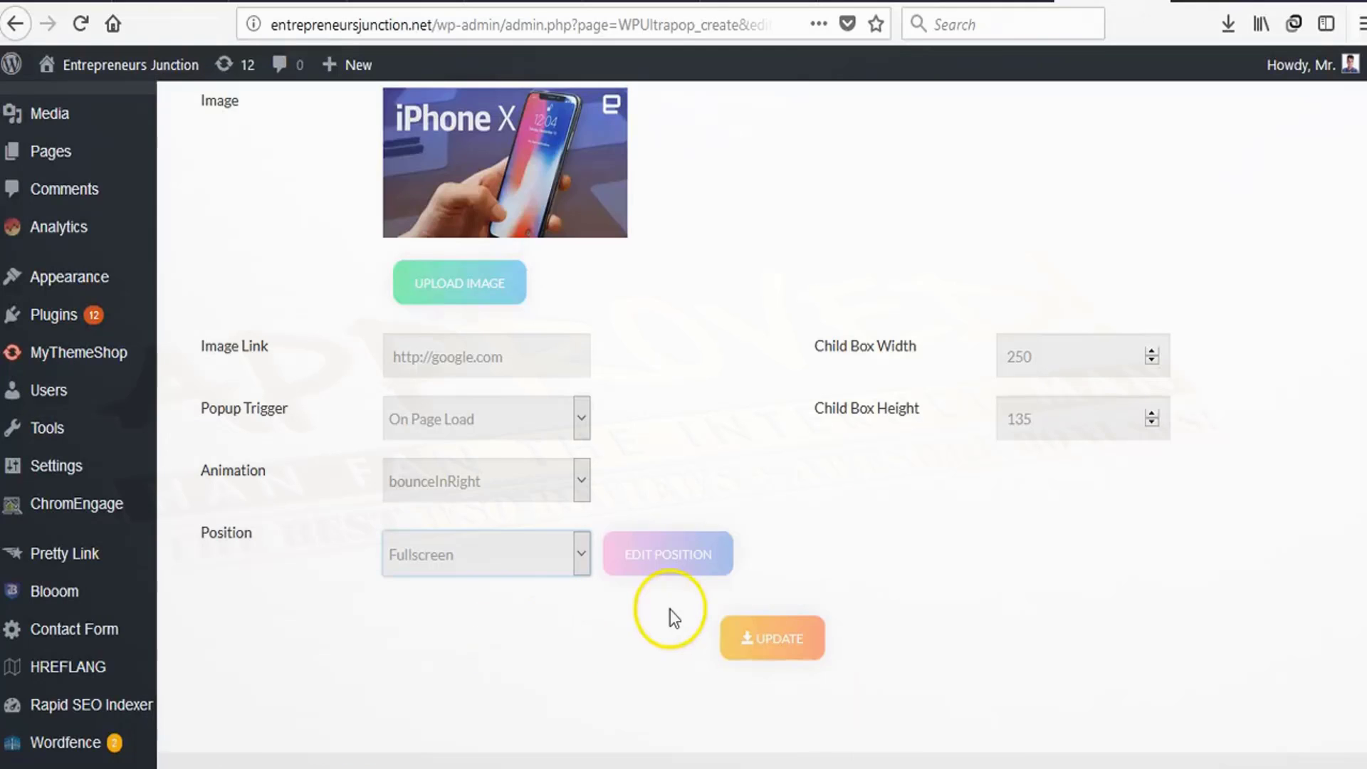
{"action": "left_click", "coordinate": [656, 559]}
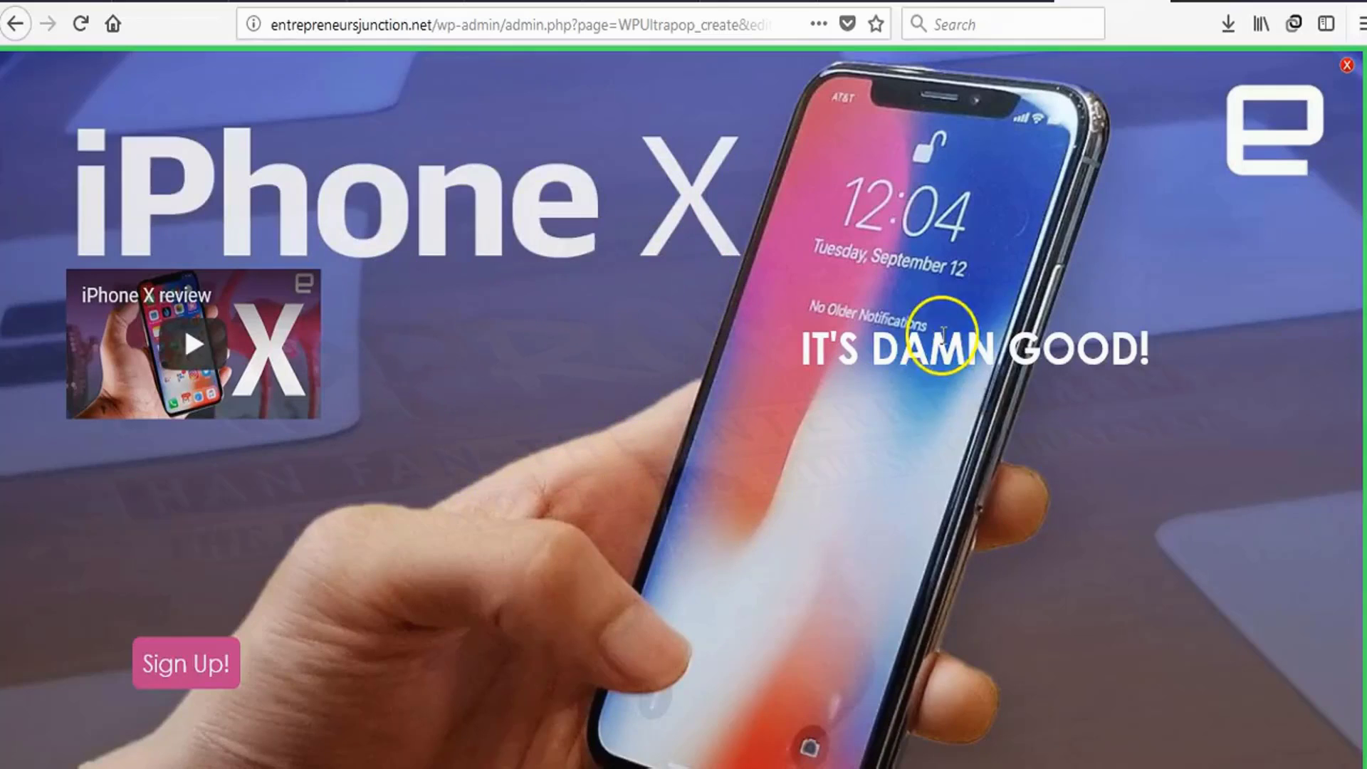
{"action": "left_click", "coordinate": [1346, 66]}
{"action": "scroll", "coordinate": [433, 591], "scroll_direction": "down", "scroll_amount": 10}
{"action": "scroll", "coordinate": [433, 591], "scroll_direction": "down", "scroll_amount": 1}
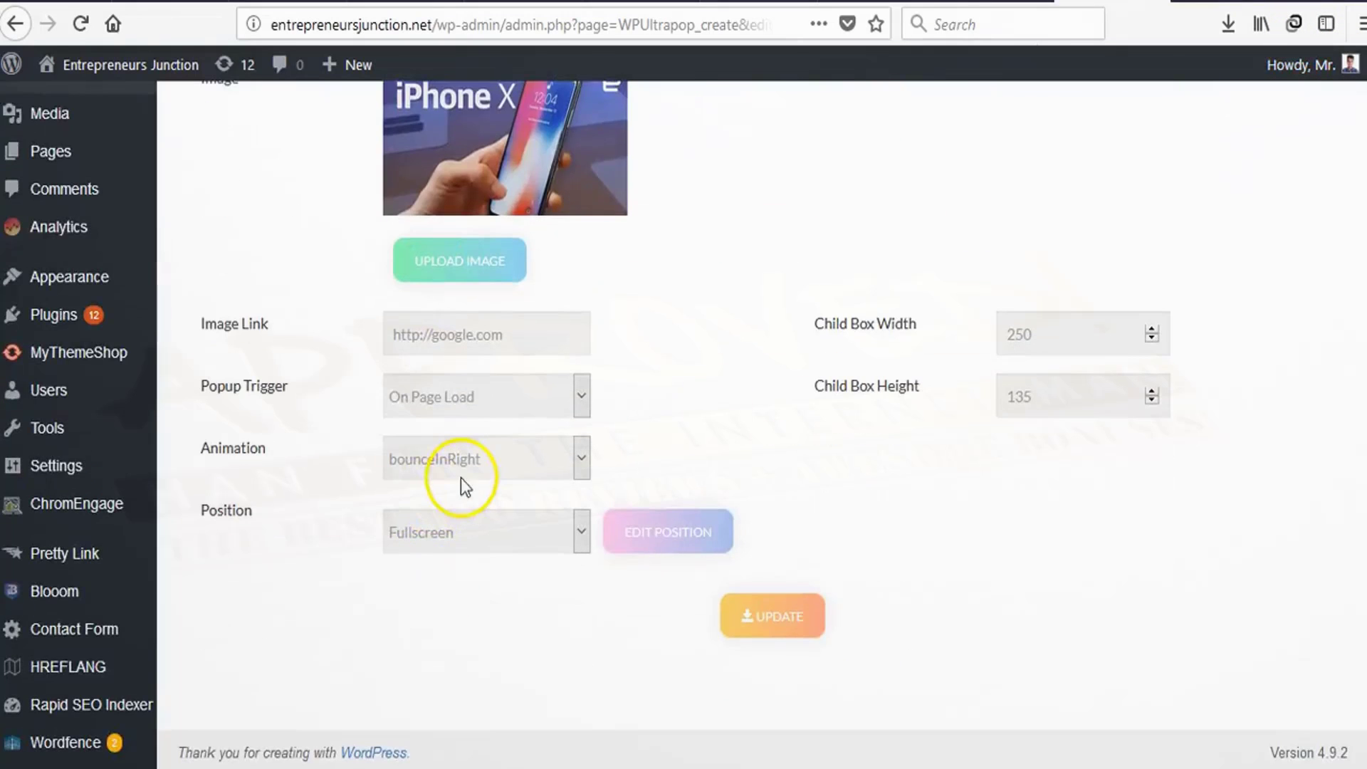
{"action": "left_click", "coordinate": [470, 450]}
{"action": "left_click", "coordinate": [470, 452]}
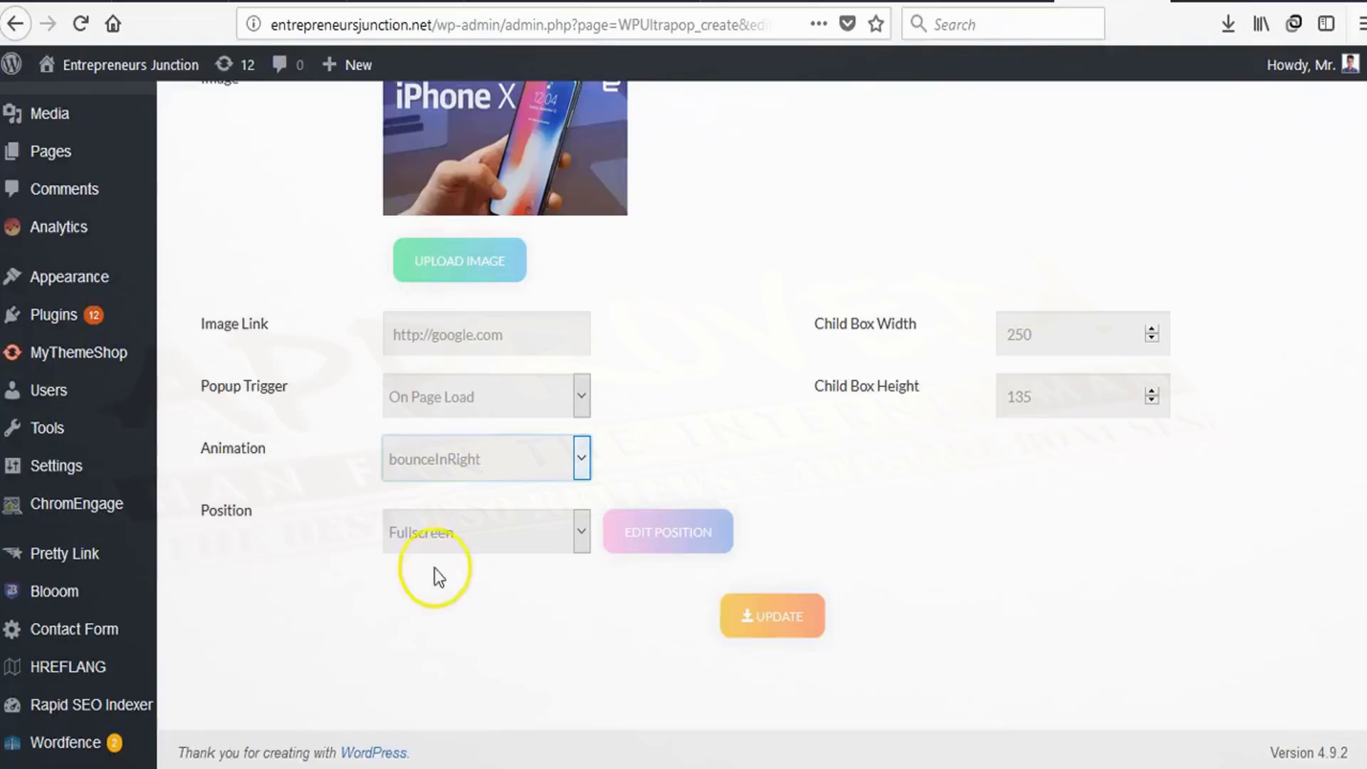
Set the popup position to Right
{"action": "left_click", "coordinate": [452, 533]}
{"action": "left_click", "coordinate": [455, 562]}
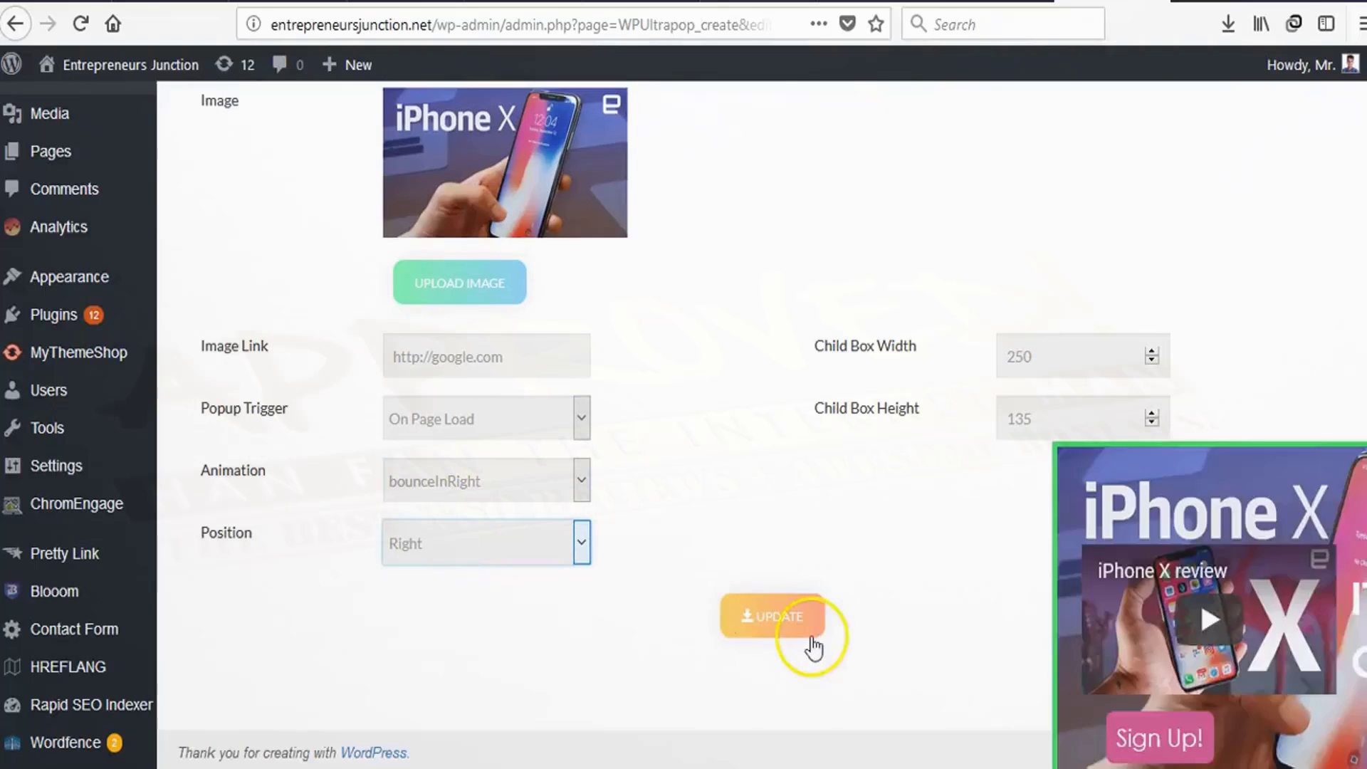
{"action": "left_click", "coordinate": [1211, 586]}
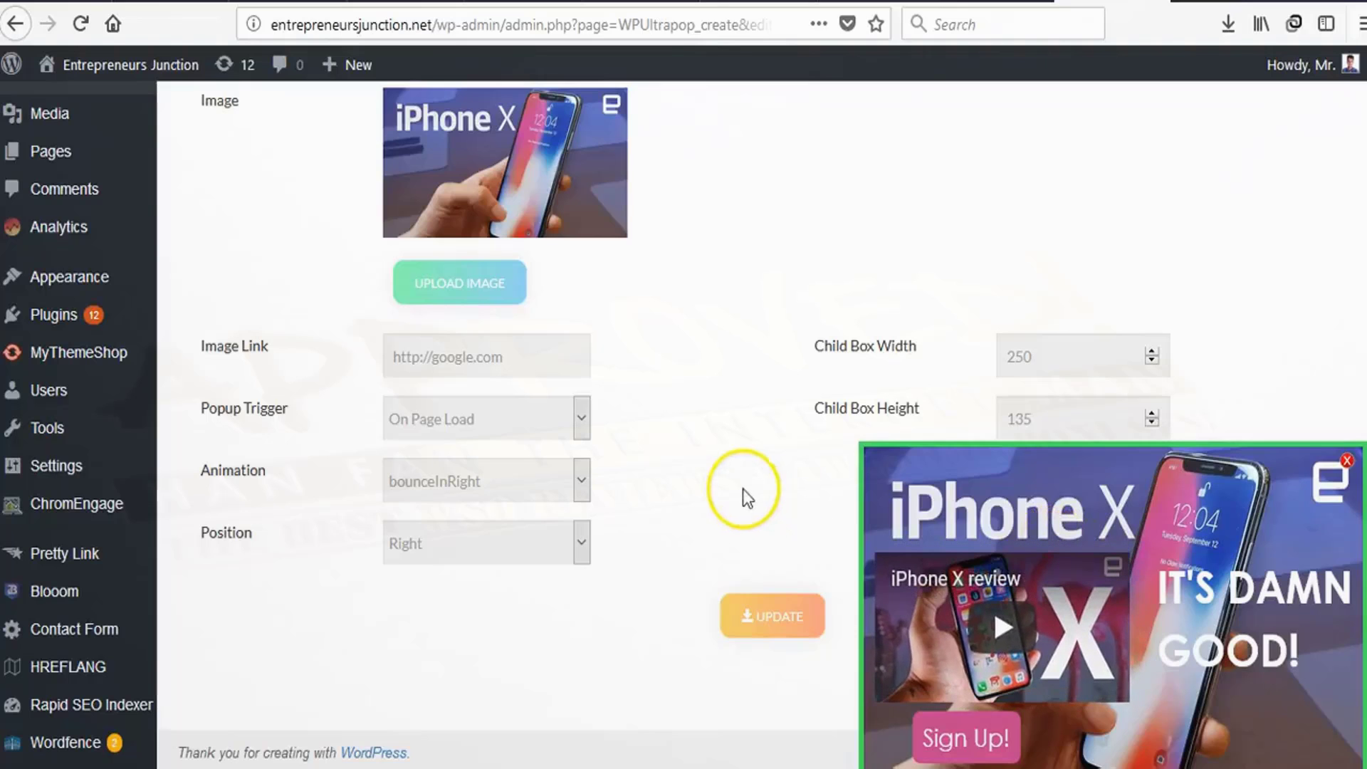
Open the campaign's call-to-action settings and shift the "Sign Up!" button slightly to the right in the popup preview
{"action": "scroll", "coordinate": [682, 438], "scroll_direction": "up", "scroll_amount": 7}
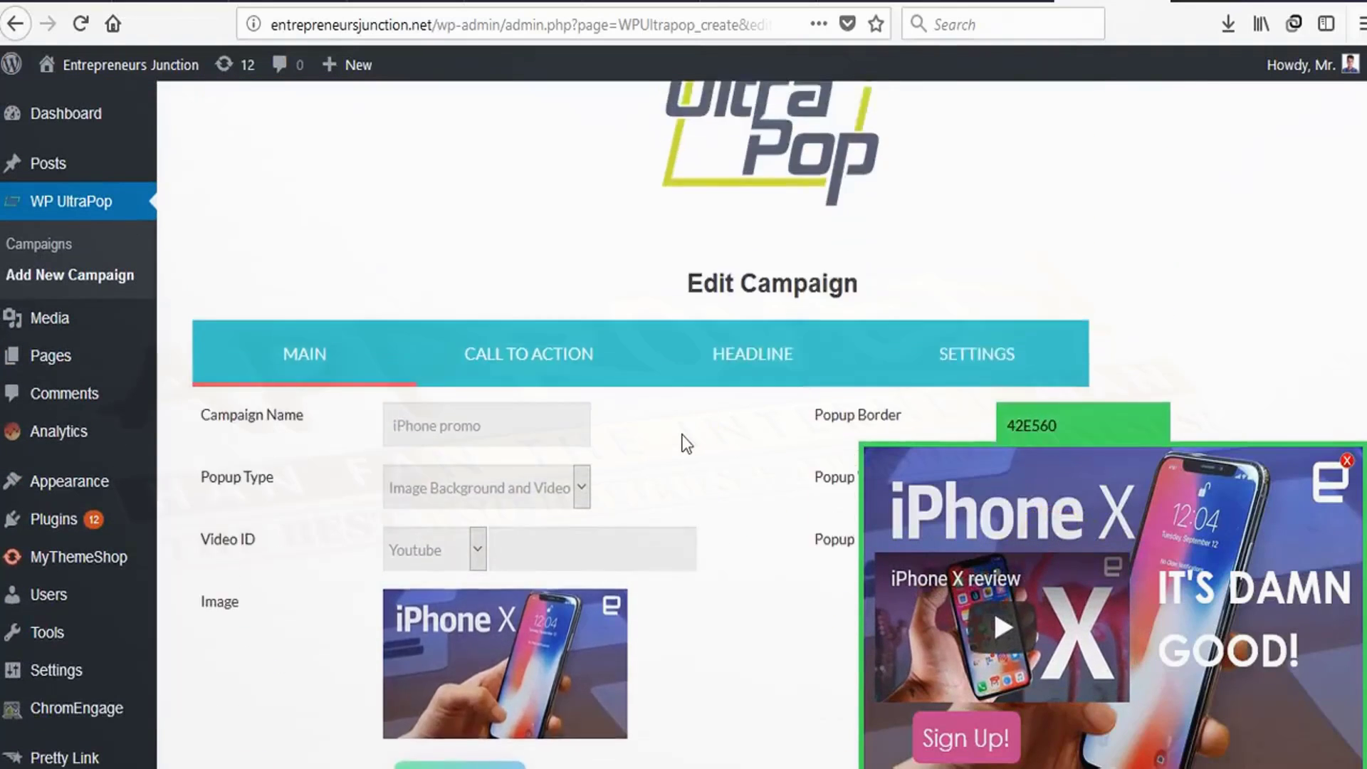
{"action": "scroll", "coordinate": [682, 439], "scroll_direction": "up", "scroll_amount": 2}
{"action": "left_click", "coordinate": [477, 470]}
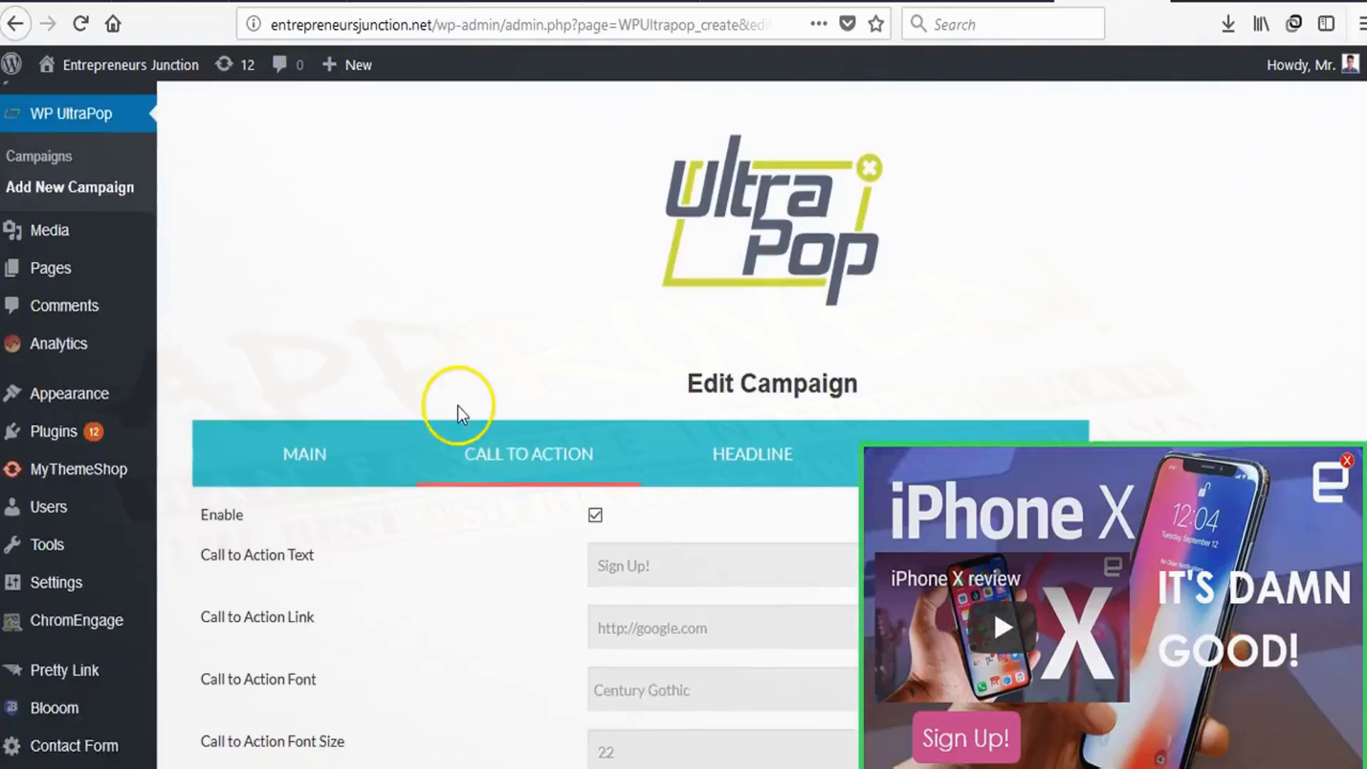
{"action": "scroll", "coordinate": [459, 406], "scroll_direction": "down", "scroll_amount": 5}
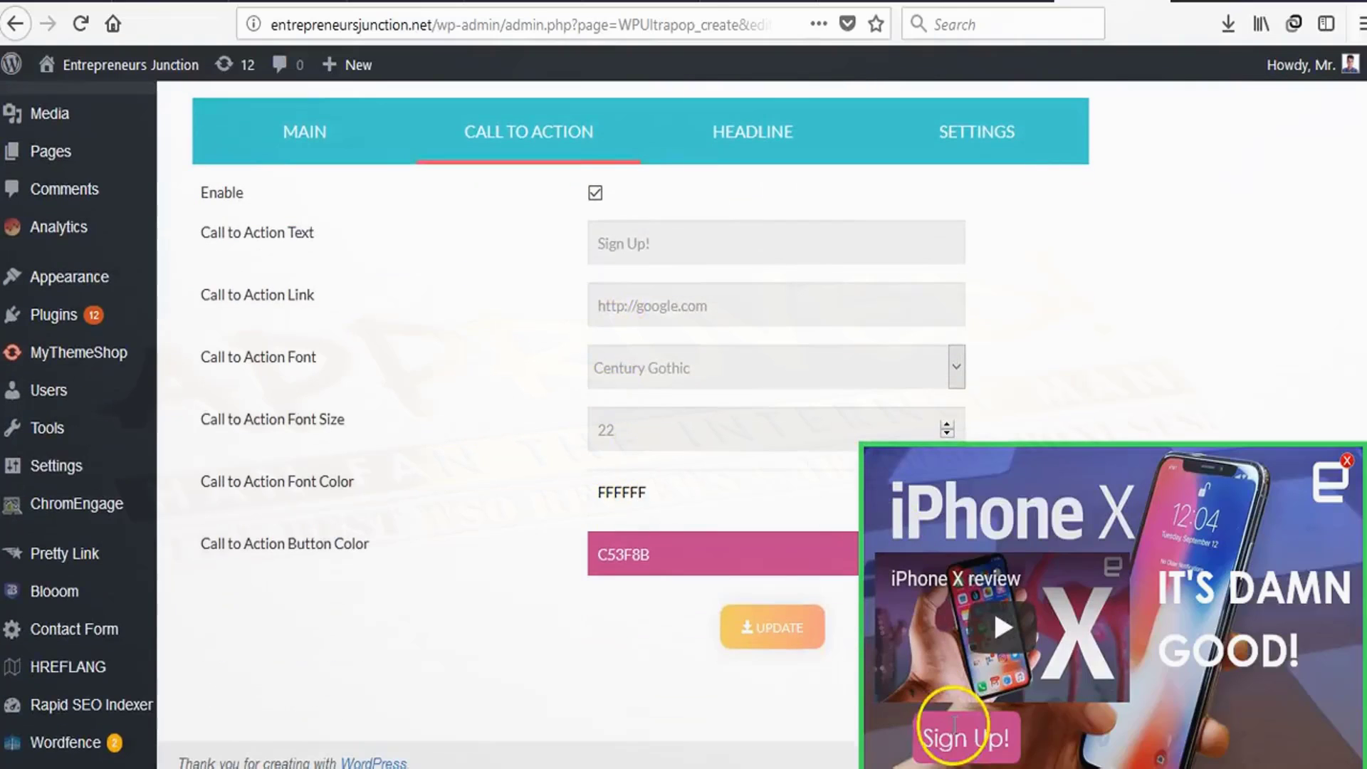
{"action": "left_click_drag", "start_coordinate": [963, 722], "coordinate": [965, 726]}
Replace the call-to-action text with "GET YOUR IPHONE!"
{"action": "left_click", "coordinate": [742, 239]}
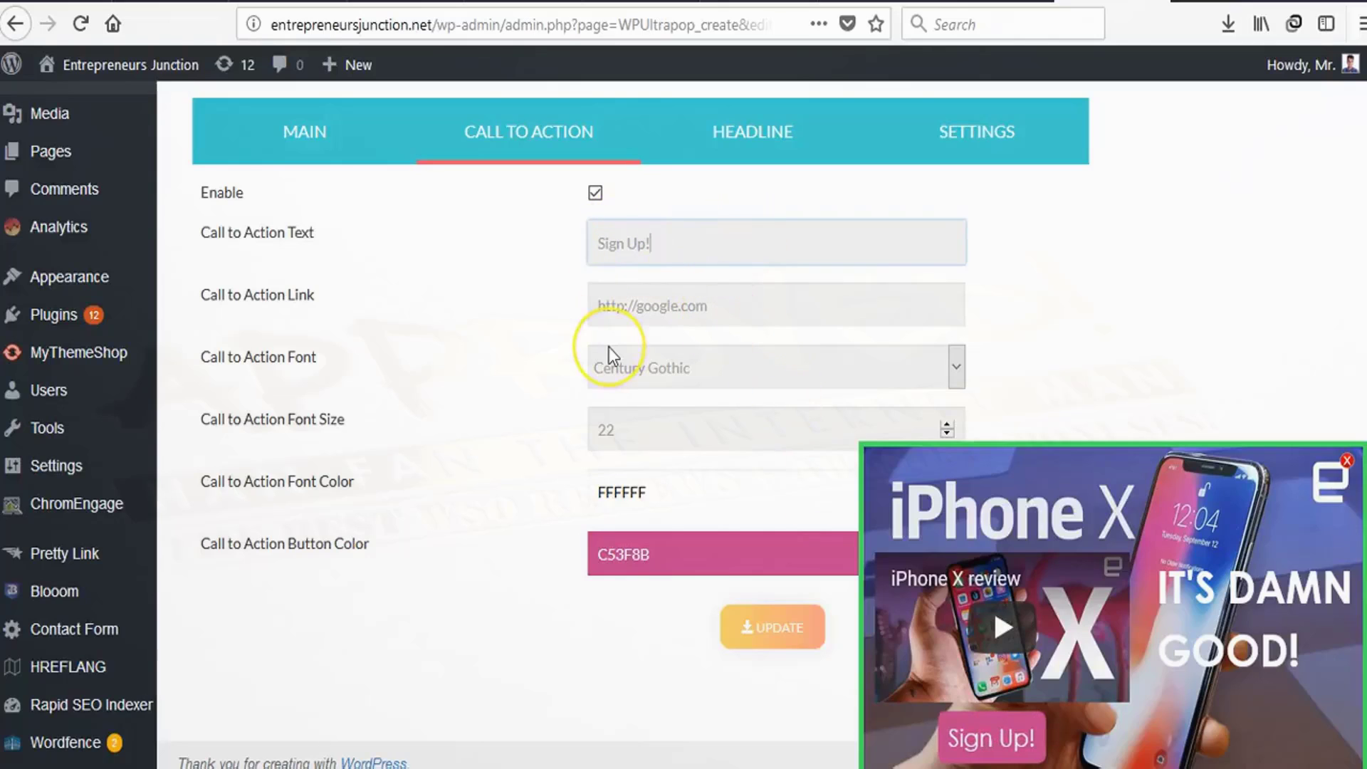
{"action": "type", "text": "GET"}
{"action": "key", "text": "ctrl+a"}
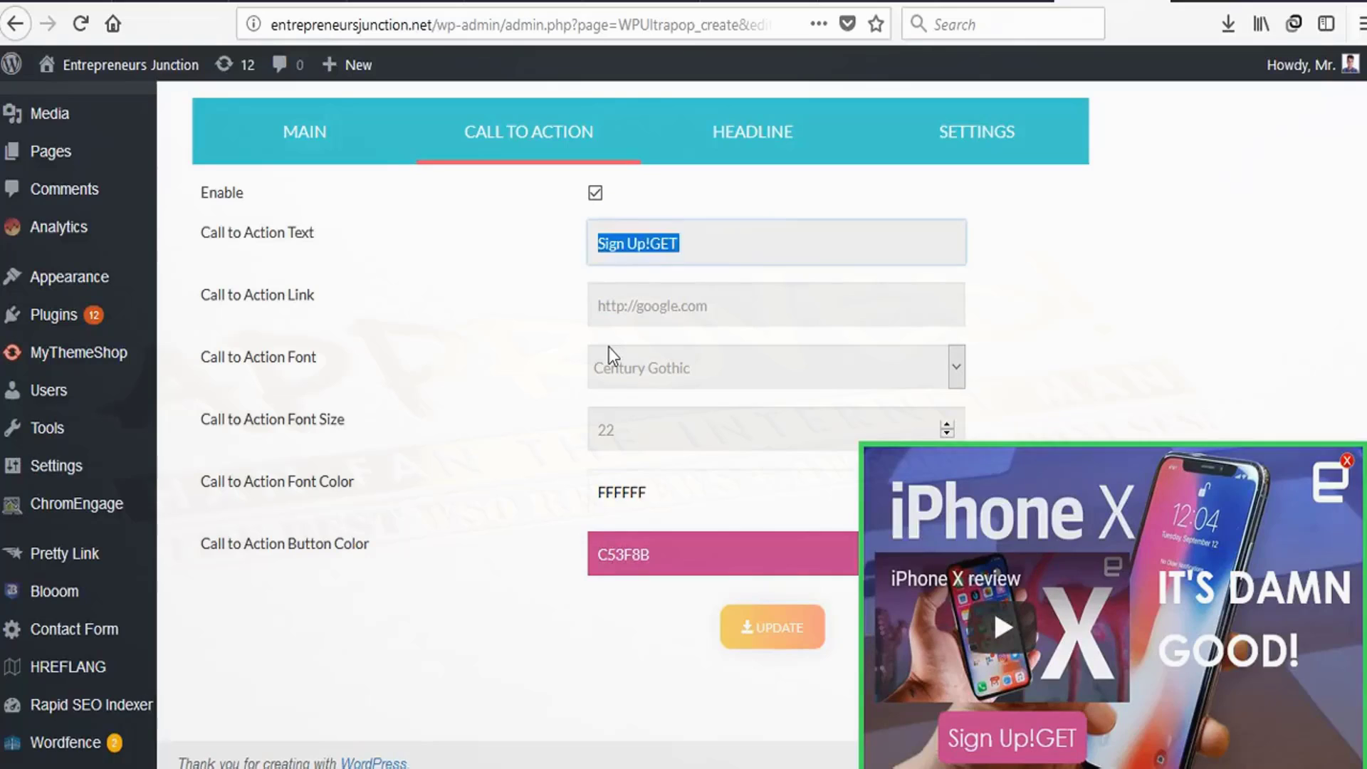
{"action": "type", "text": "GET YOUR"}
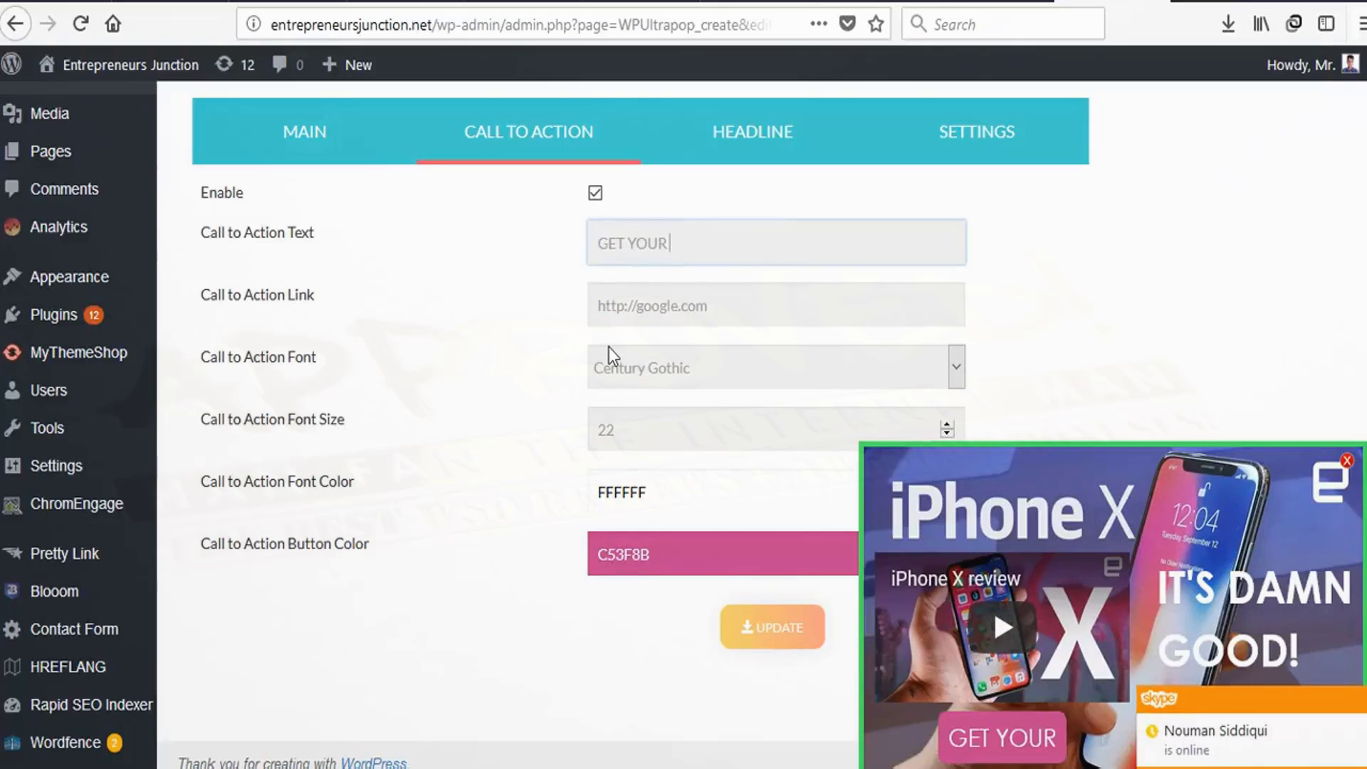
{"action": "type", "text": " IPHONE!"}
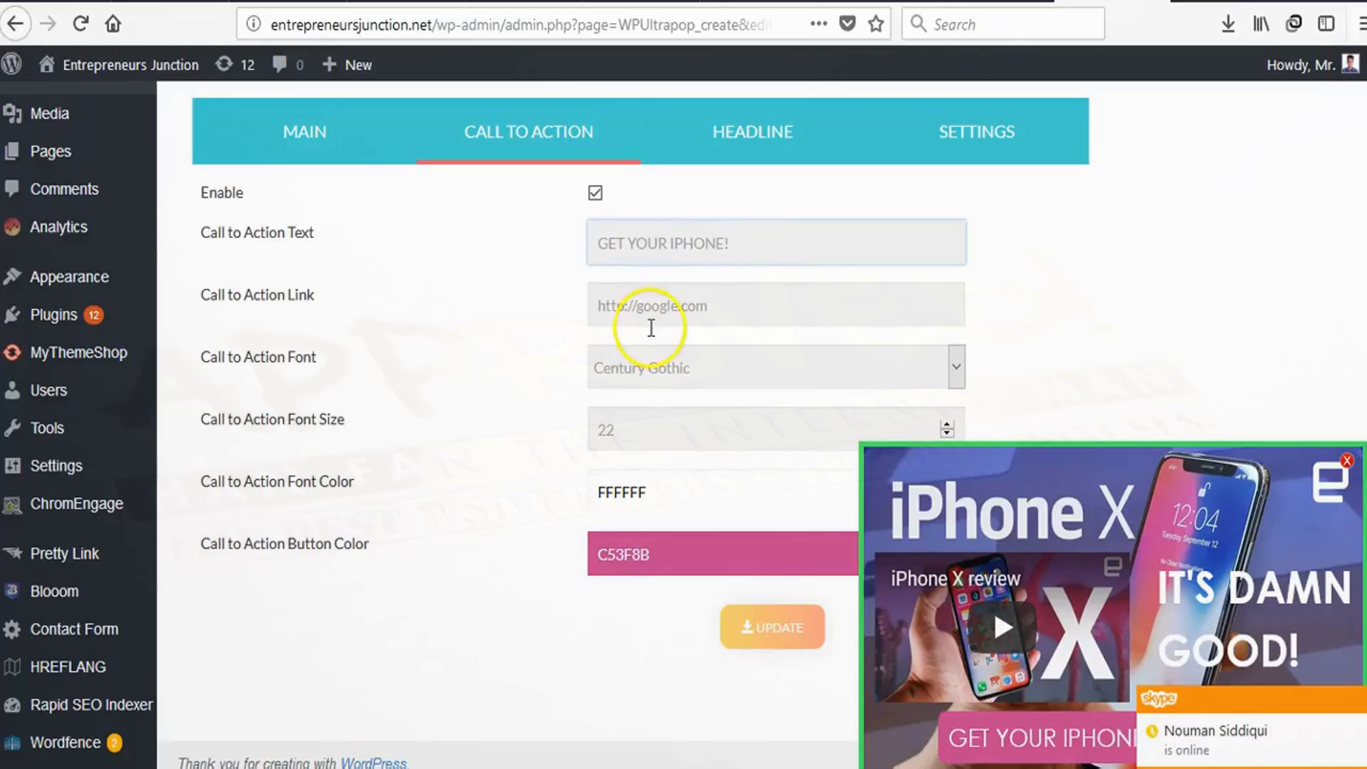
{"action": "left_click", "coordinate": [654, 309]}
{"action": "left_click", "coordinate": [524, 319]}
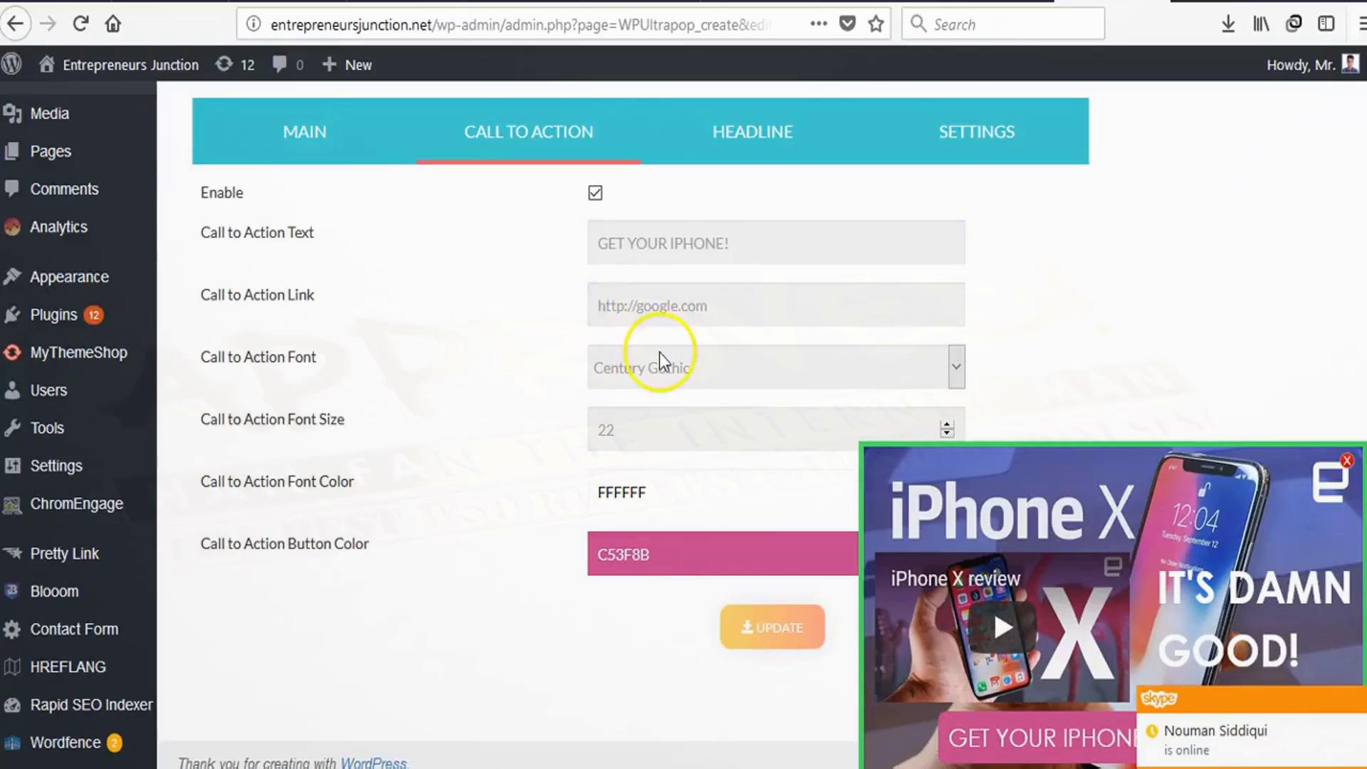
{"action": "left_click", "coordinate": [642, 368]}
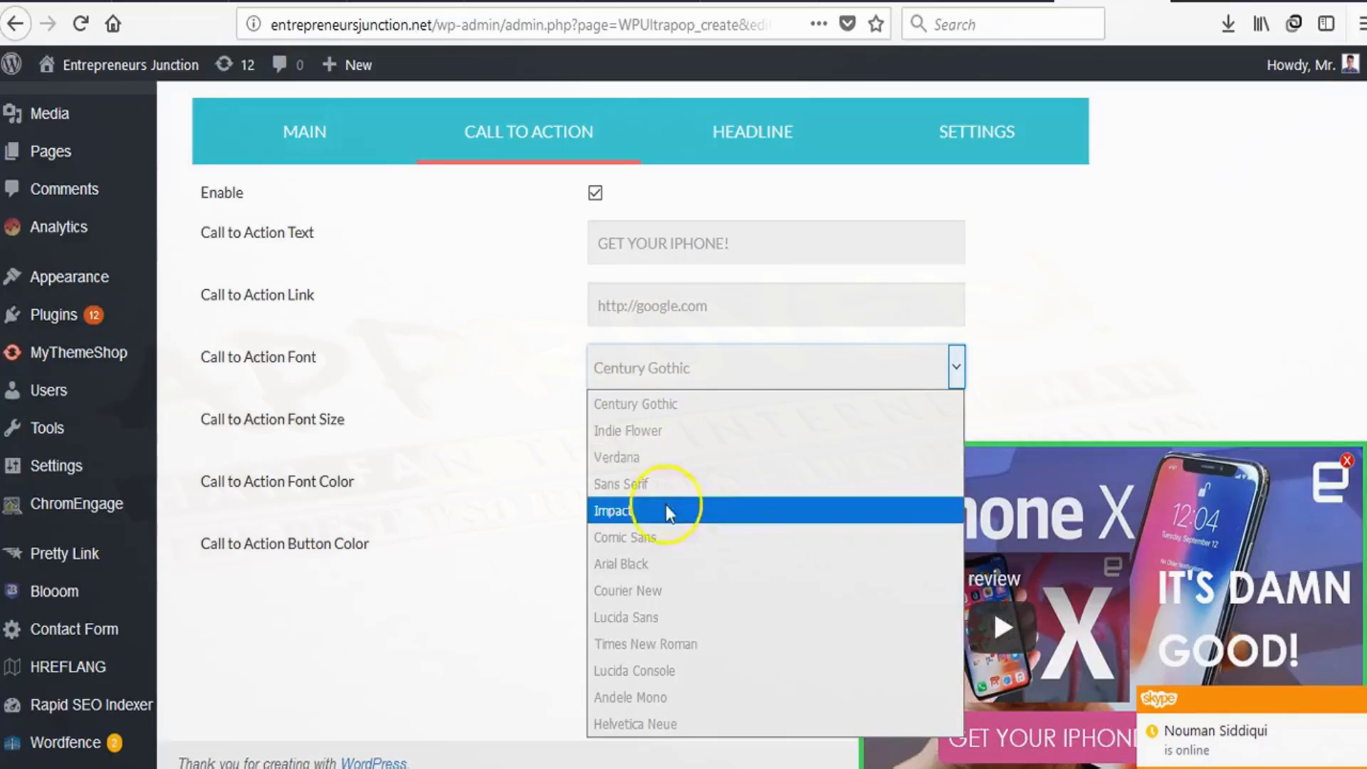
{"action": "left_click", "coordinate": [505, 460]}
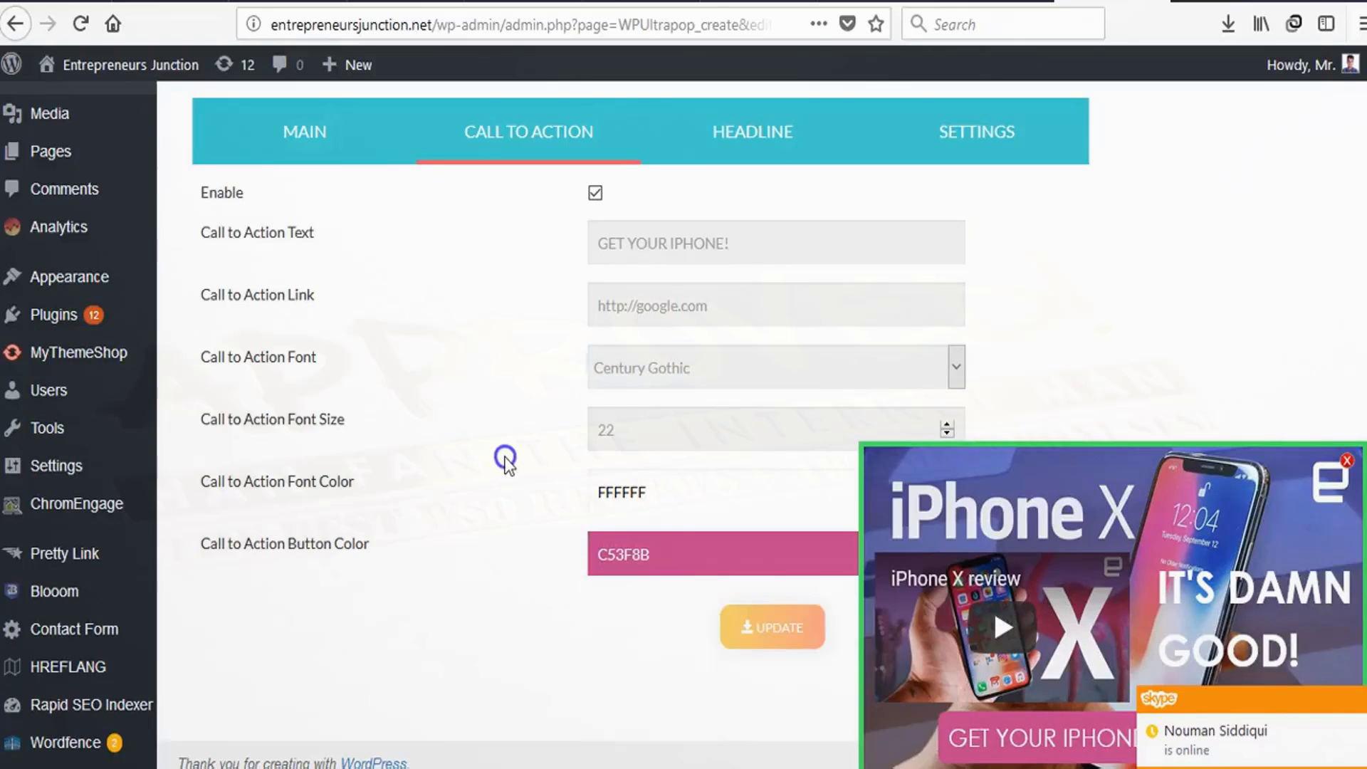
Try a call-to-action font size of 15, and set it to 20
{"action": "double_click", "coordinate": [640, 444]}
{"action": "type", "text": "15"}
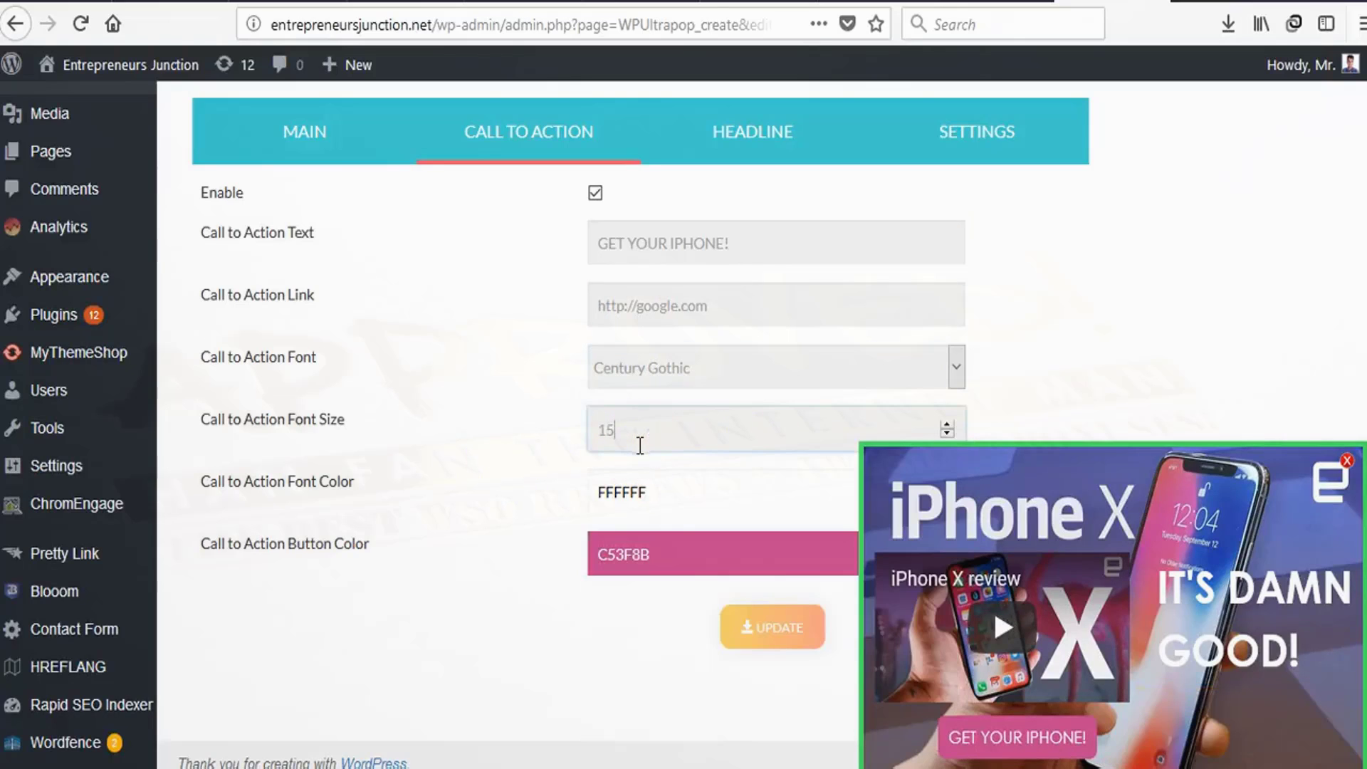
{"action": "double_click", "coordinate": [667, 409]}
{"action": "type", "text": "20"}
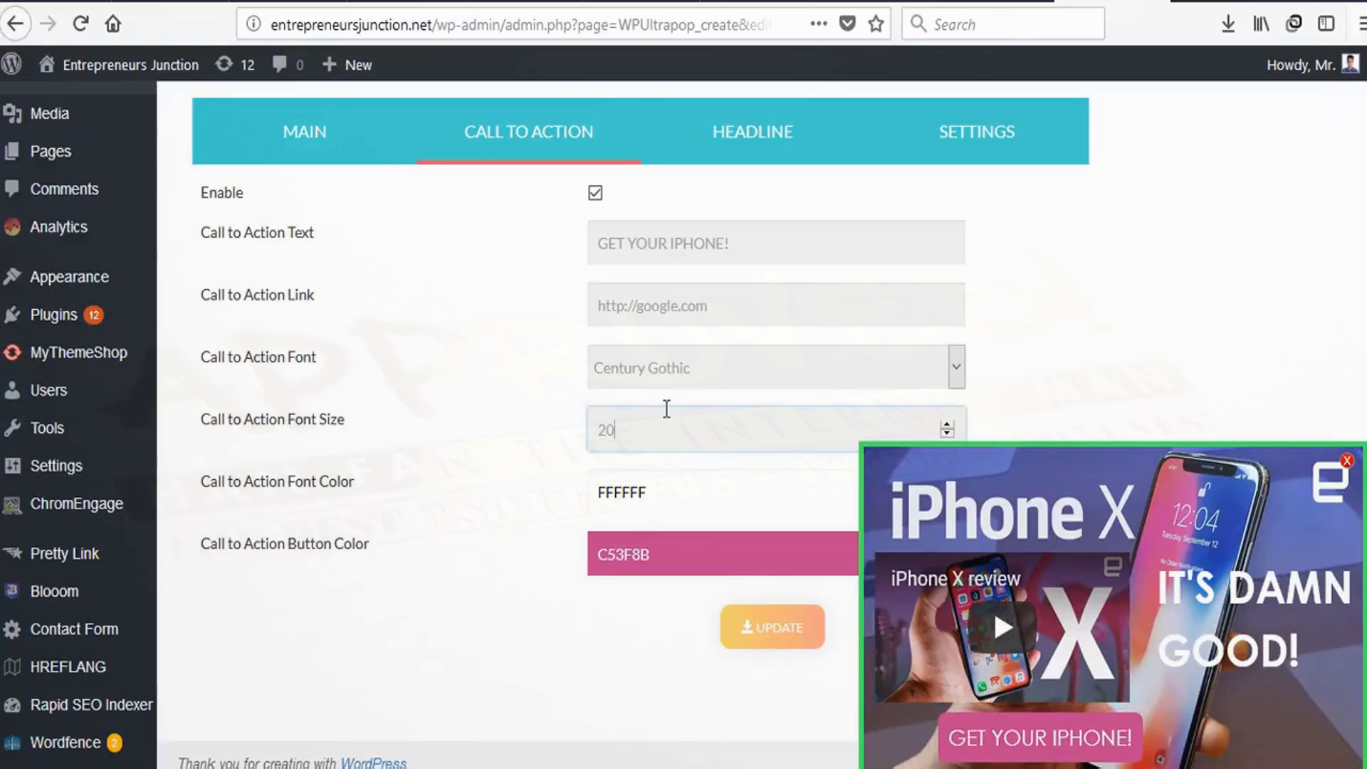
{"action": "left_click", "coordinate": [558, 435]}
{"action": "scroll", "coordinate": [519, 525], "scroll_direction": "down", "scroll_amount": 1}
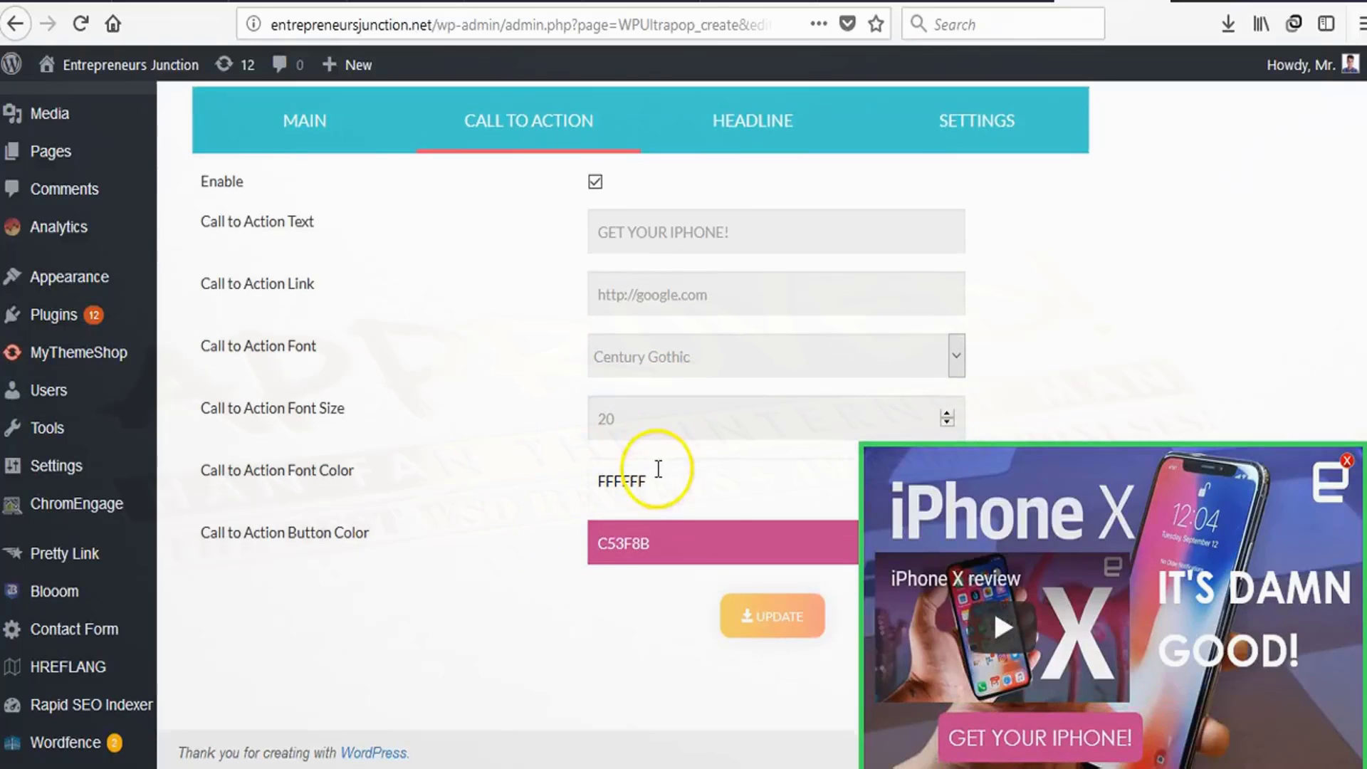
Set the call-to-action button color to C5295B and shift the button slightly to the left in the popup preview
{"action": "left_click", "coordinate": [633, 527]}
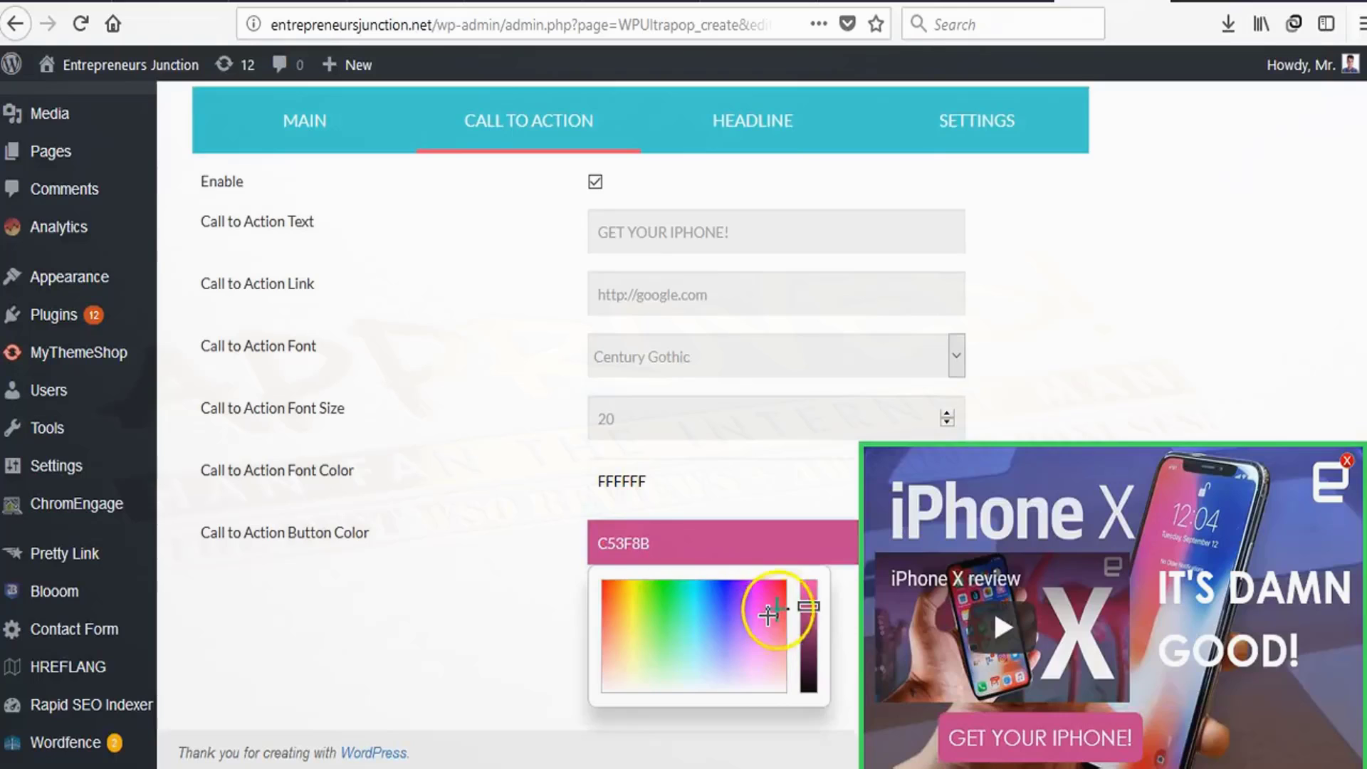
{"action": "left_click", "coordinate": [775, 604]}
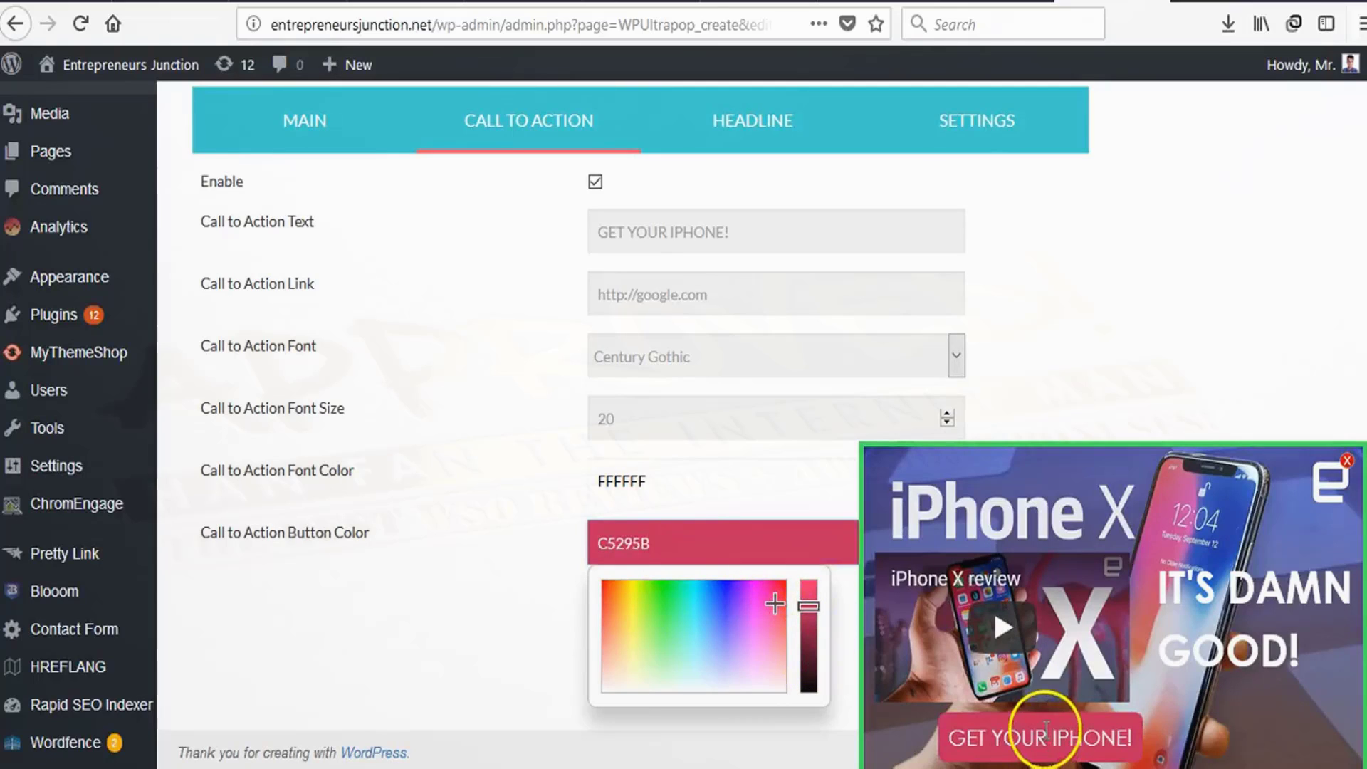
{"action": "left_click", "coordinate": [1022, 719]}
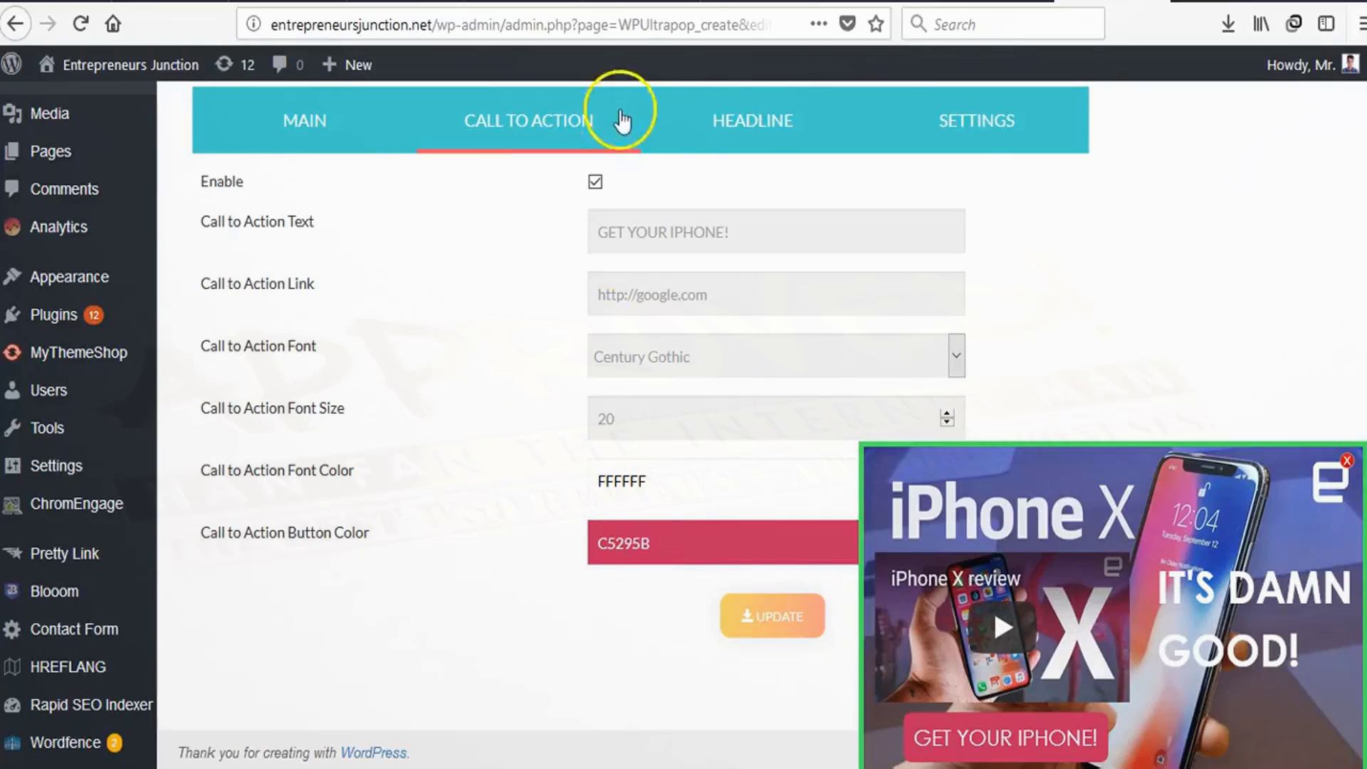
Open the campaign's headline settings and look through the headline text, font, size, color, style and line height options
{"action": "left_click", "coordinate": [734, 122]}
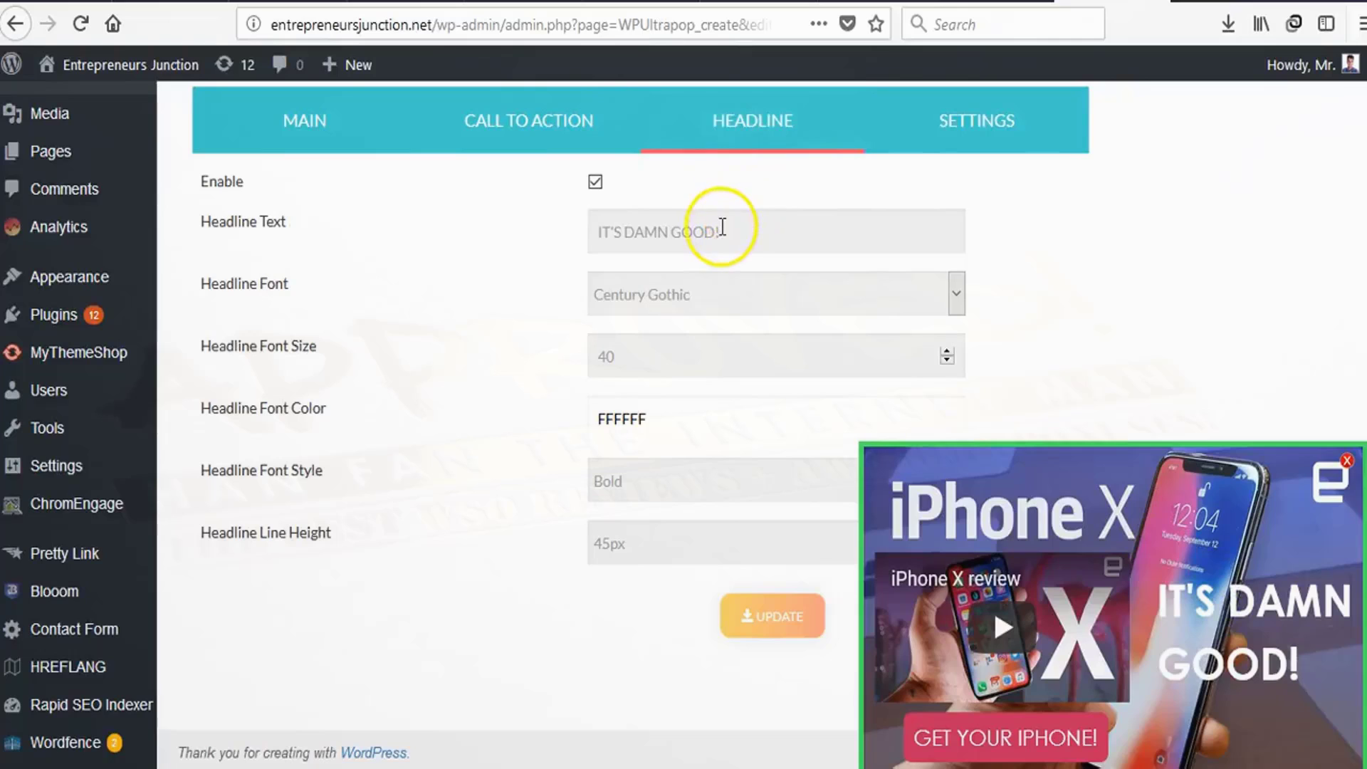
{"action": "left_click", "coordinate": [803, 297]}
{"action": "left_click", "coordinate": [803, 296]}
{"action": "left_click_drag", "start_coordinate": [739, 238], "coordinate": [549, 241]}
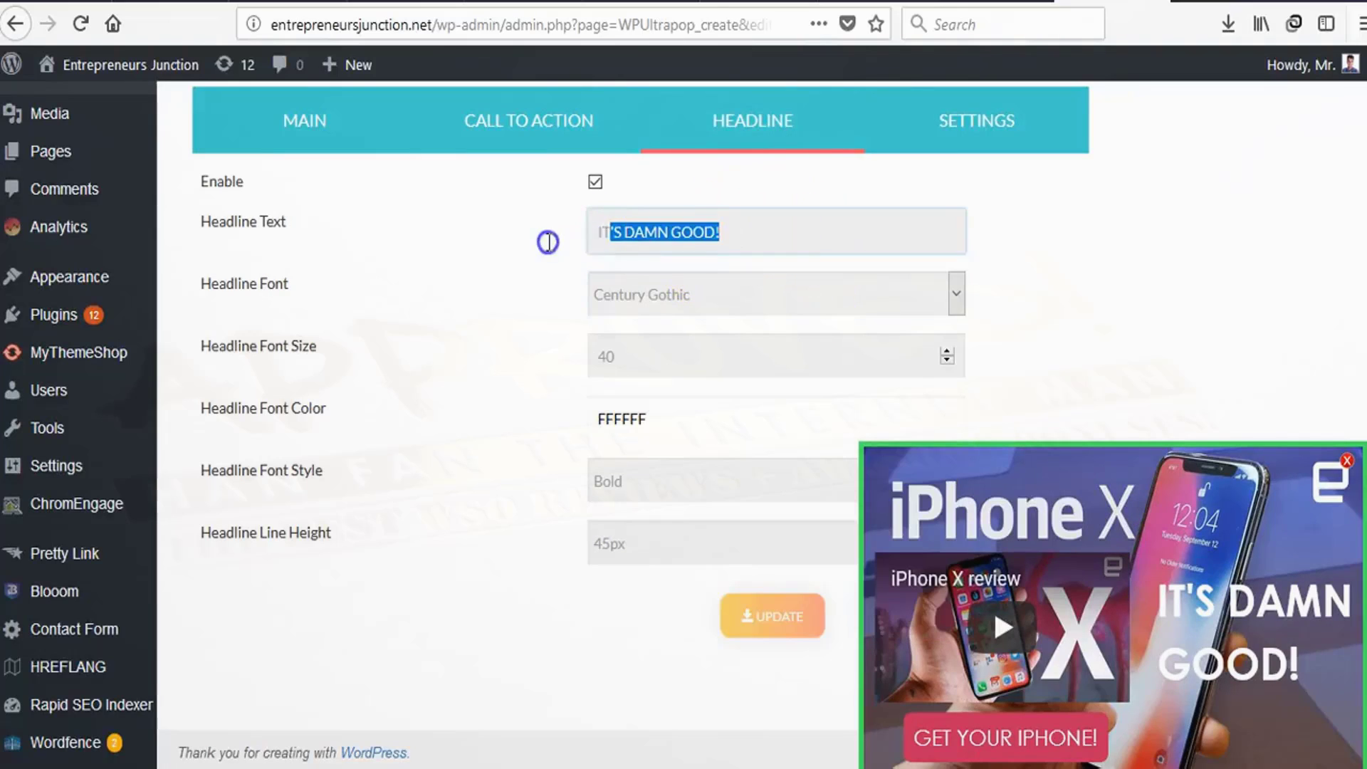
{"action": "left_click", "coordinate": [538, 241]}
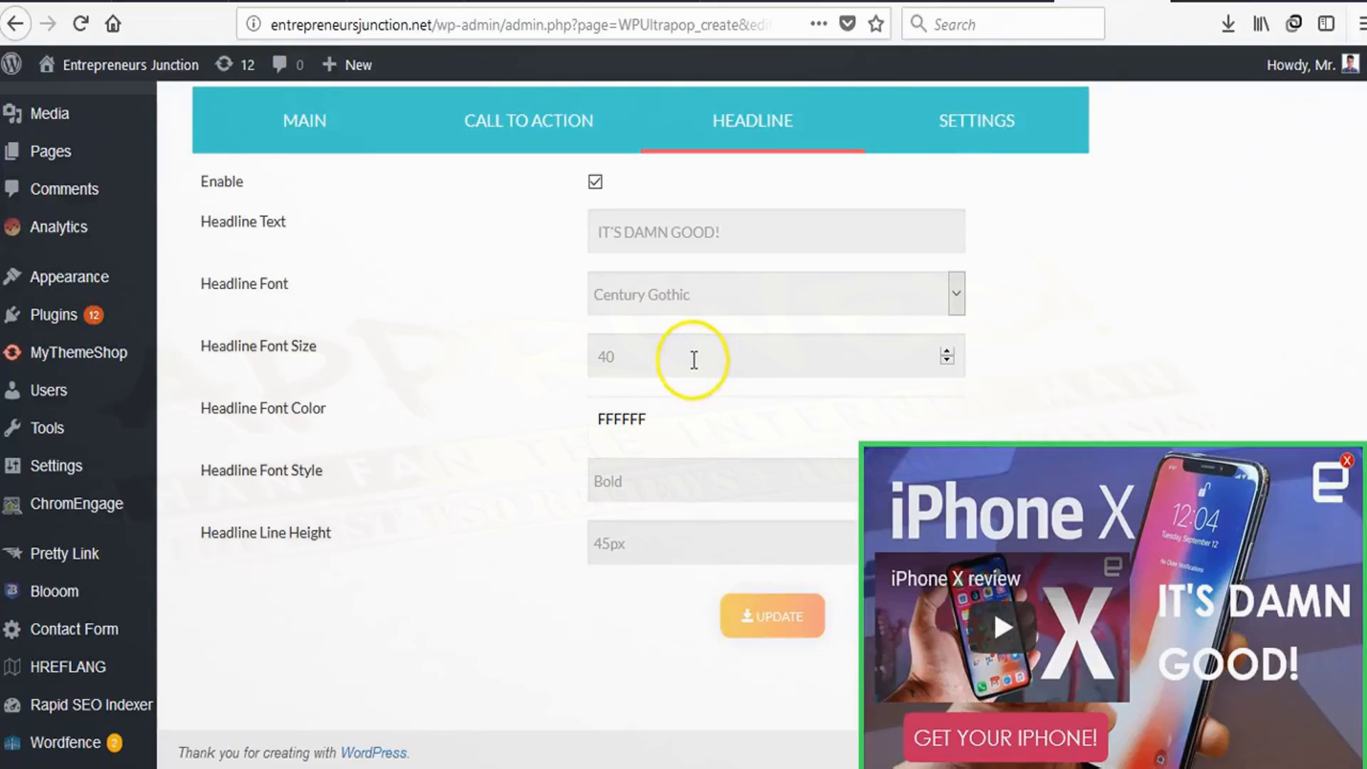
{"action": "left_click", "coordinate": [608, 476]}
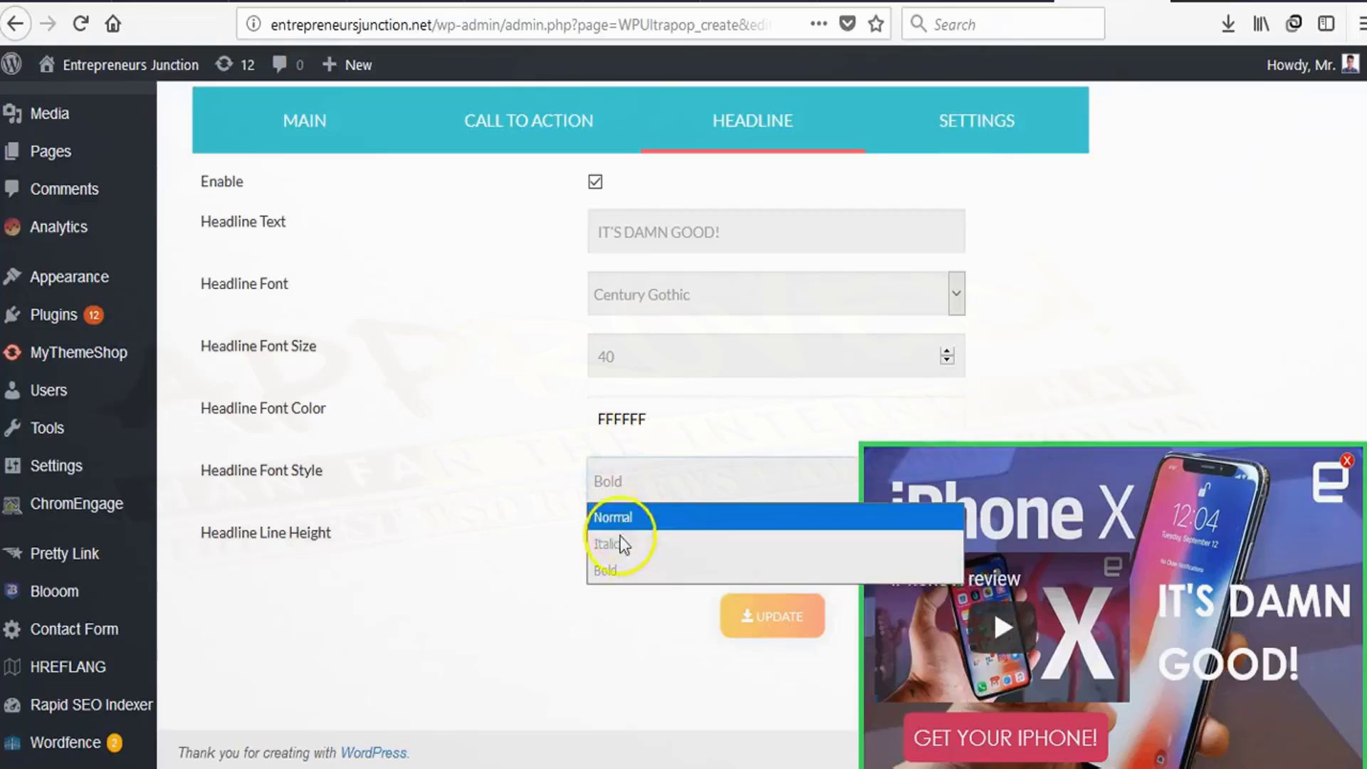
{"action": "left_click", "coordinate": [449, 512]}
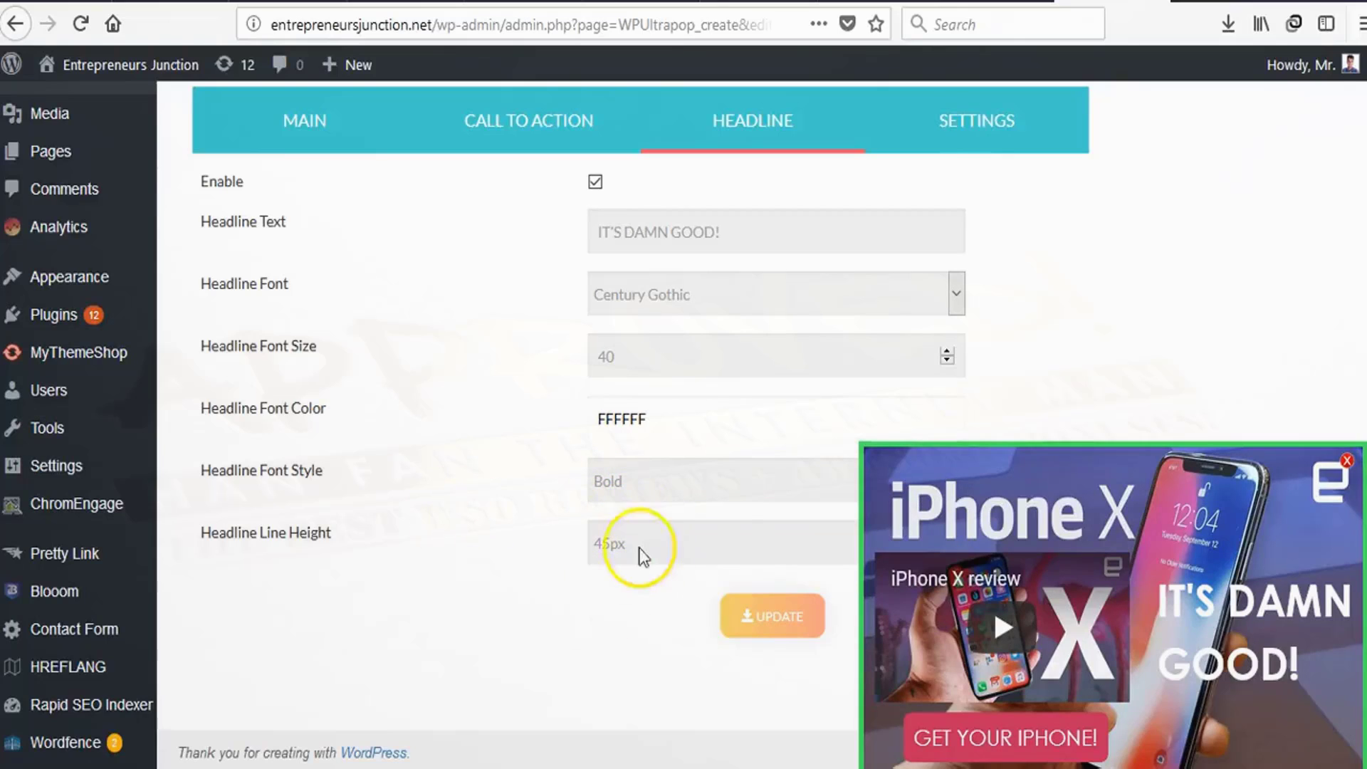
{"action": "scroll", "coordinate": [503, 561], "scroll_direction": "up", "scroll_amount": 4}
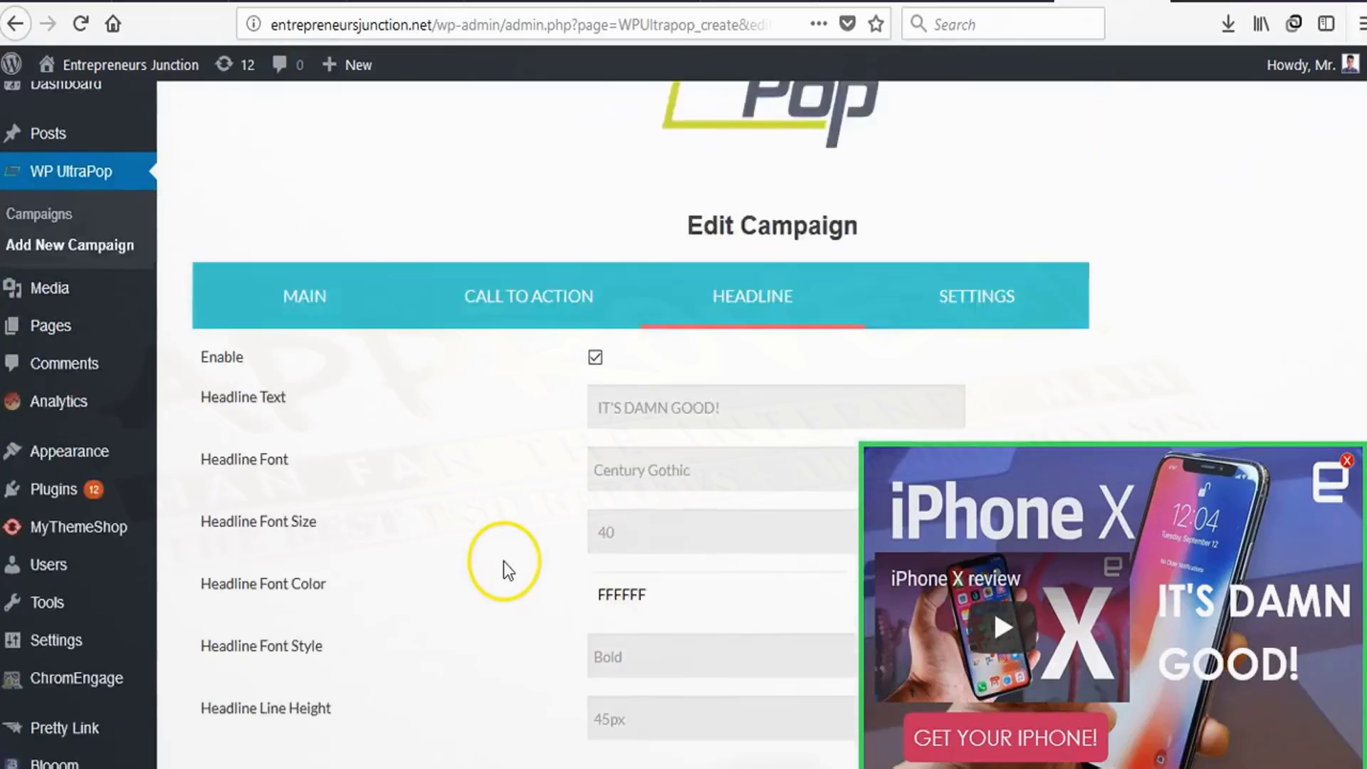
{"action": "scroll", "coordinate": [652, 567], "scroll_direction": "down", "scroll_amount": 4}
Review the Show on Mobile, Autoplay and Hide Controller options and save the updated campaign
{"action": "left_click", "coordinate": [959, 104]}
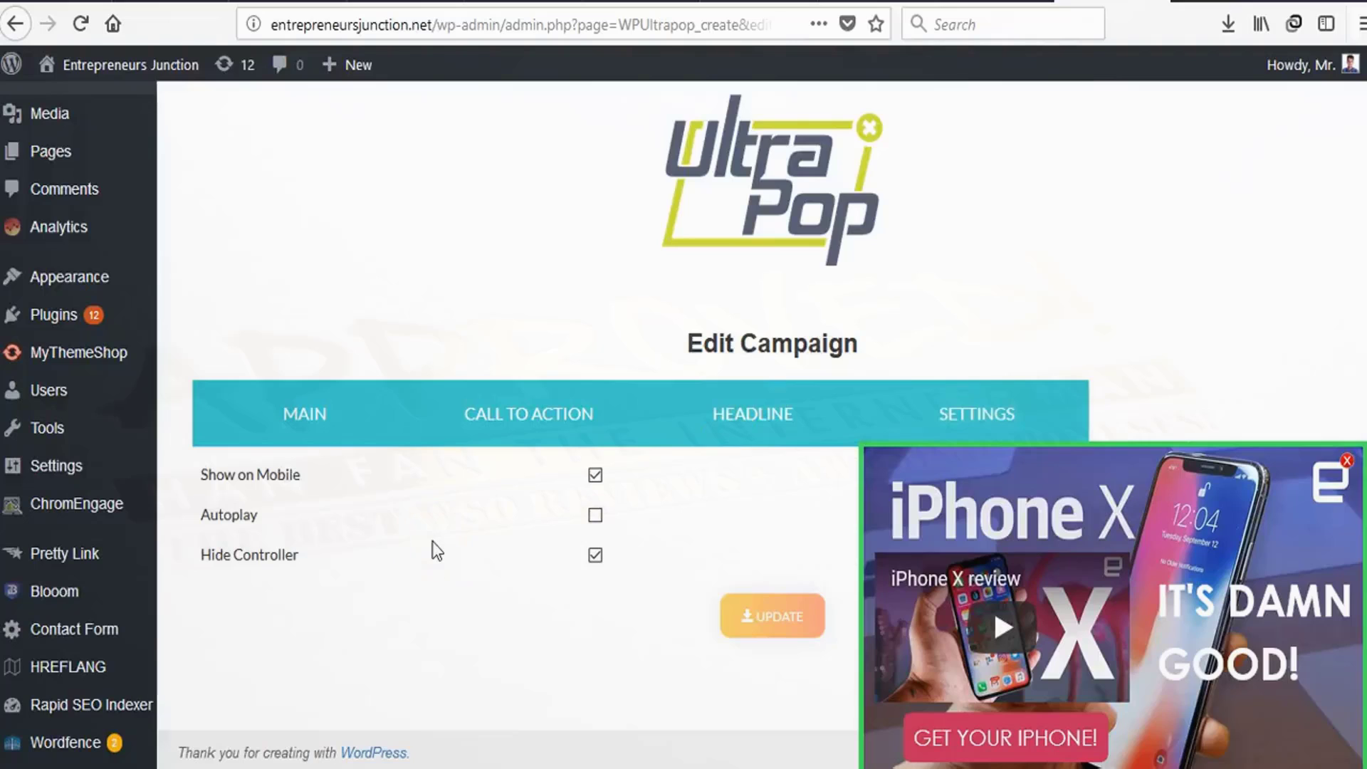
{"action": "double_click", "coordinate": [292, 475]}
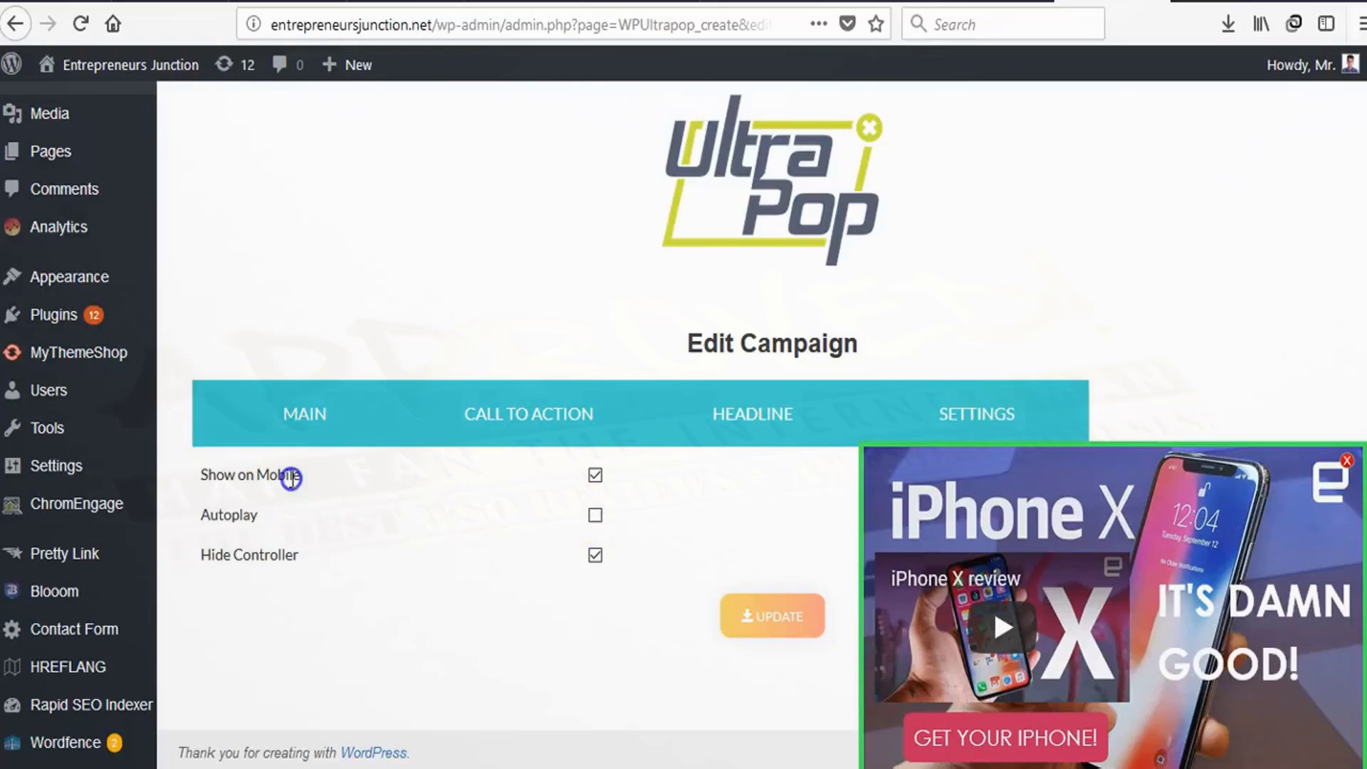
{"action": "left_click", "coordinate": [293, 479]}
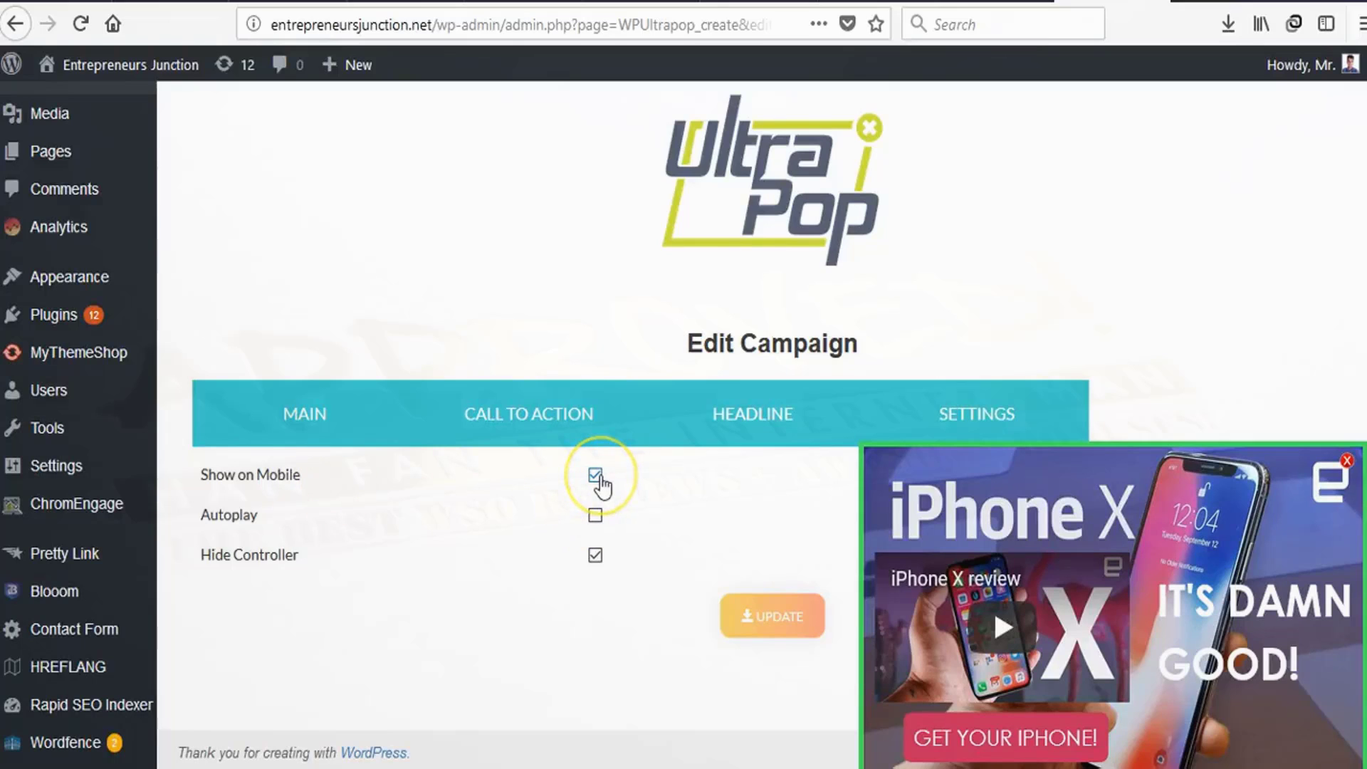
{"action": "left_click", "coordinate": [594, 515]}
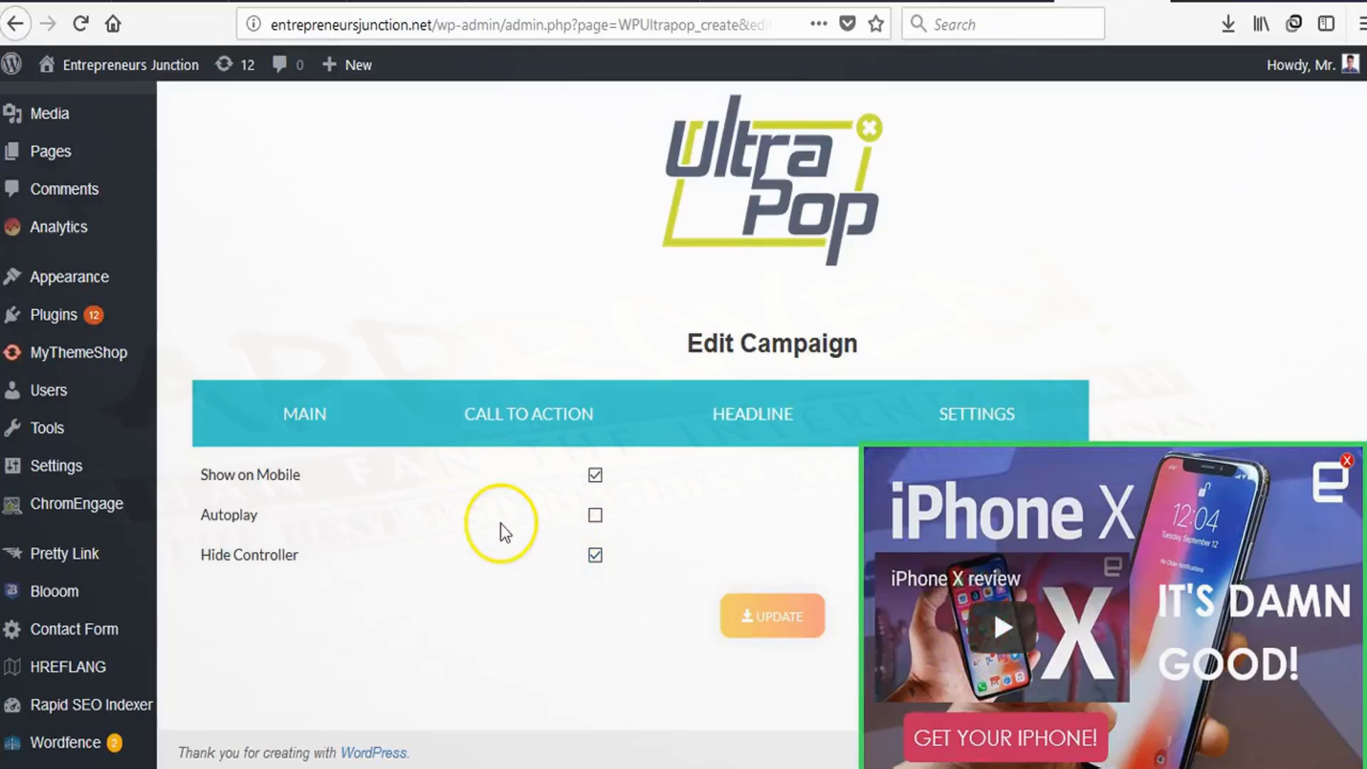
{"action": "left_click", "coordinate": [762, 623]}
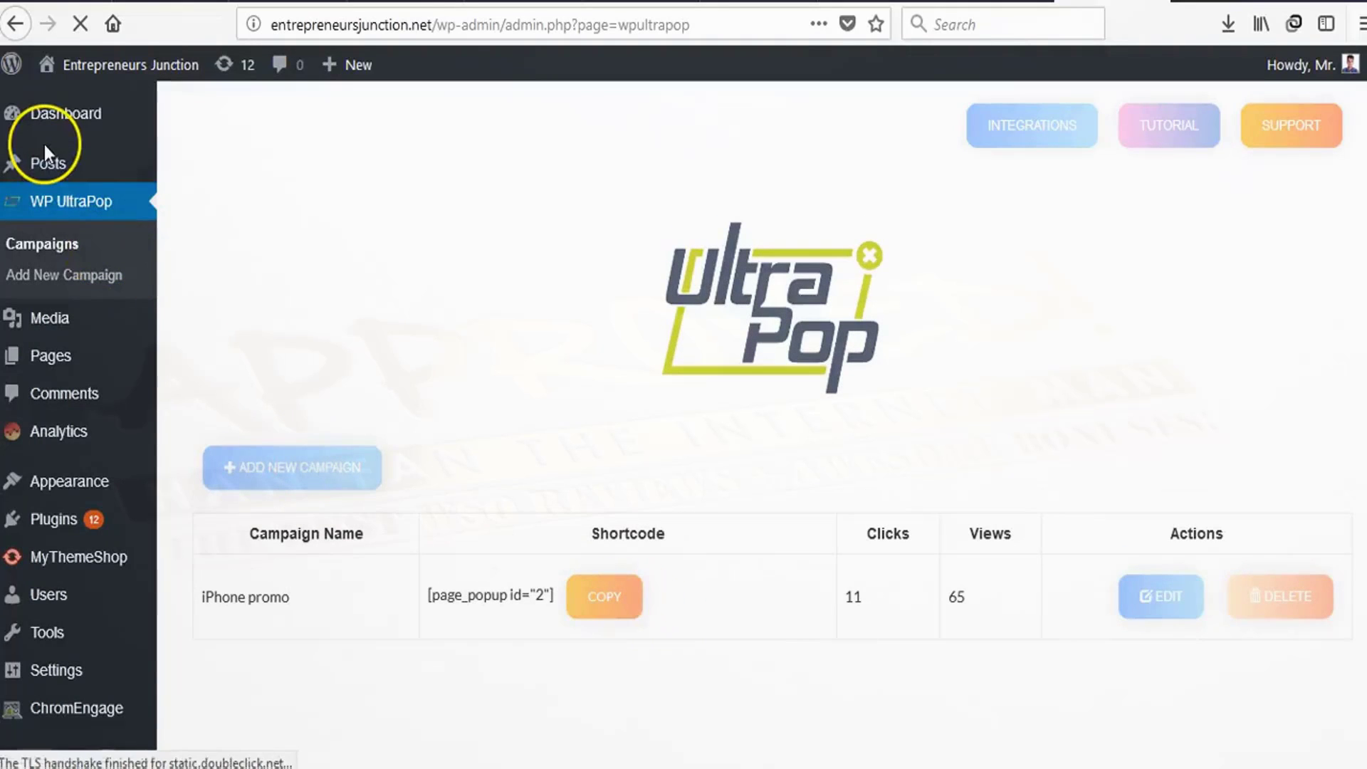
Open the "What is Bitcoin?" post for editing from the list of all posts
{"action": "mouse_move", "coordinate": [56, 167]}
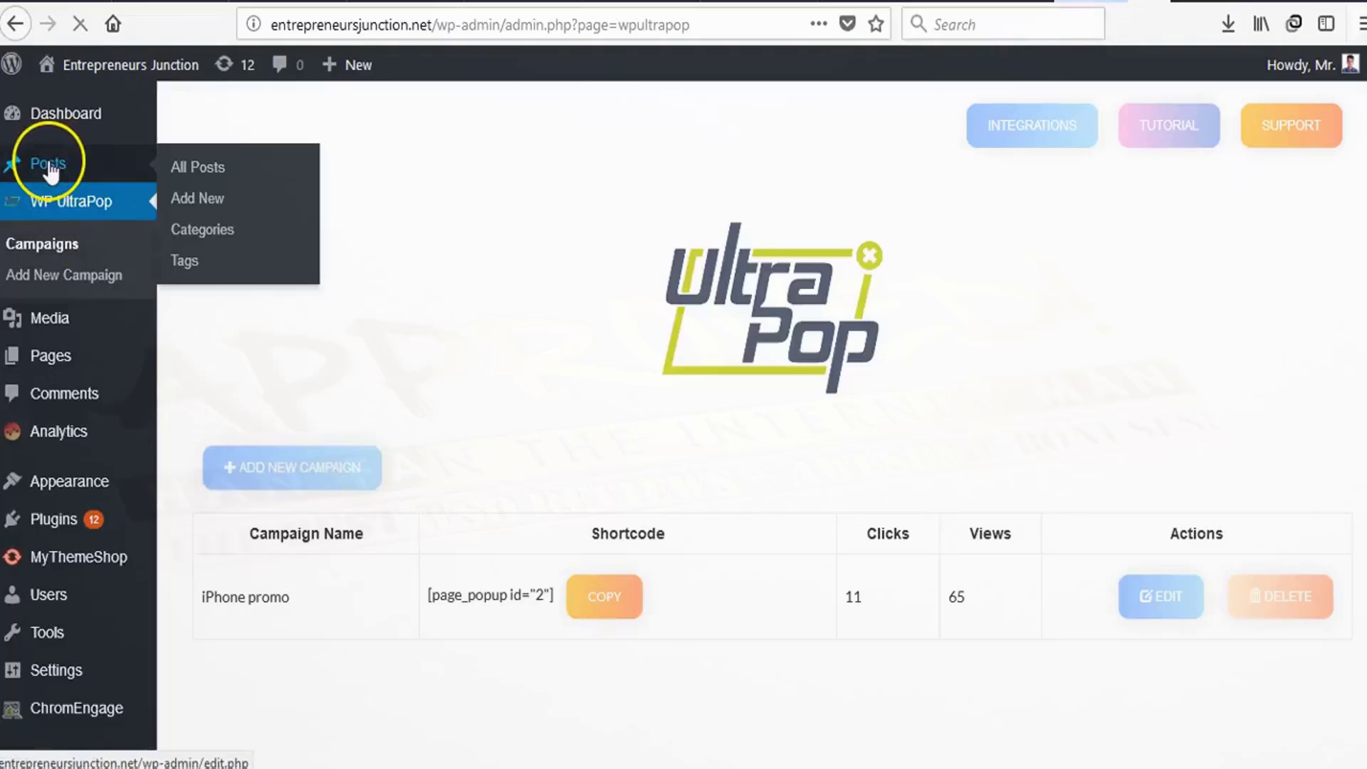
{"action": "left_click", "coordinate": [197, 171]}
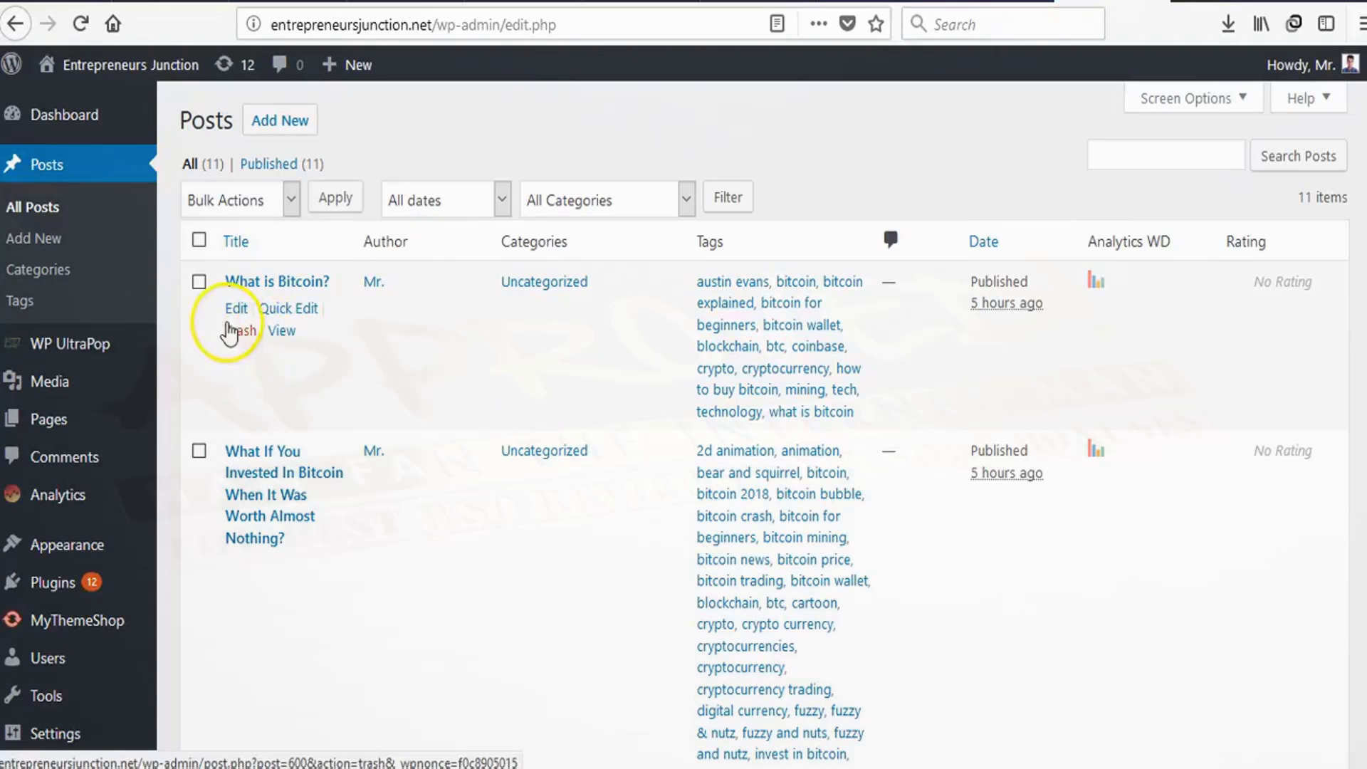
{"action": "left_click", "coordinate": [235, 311]}
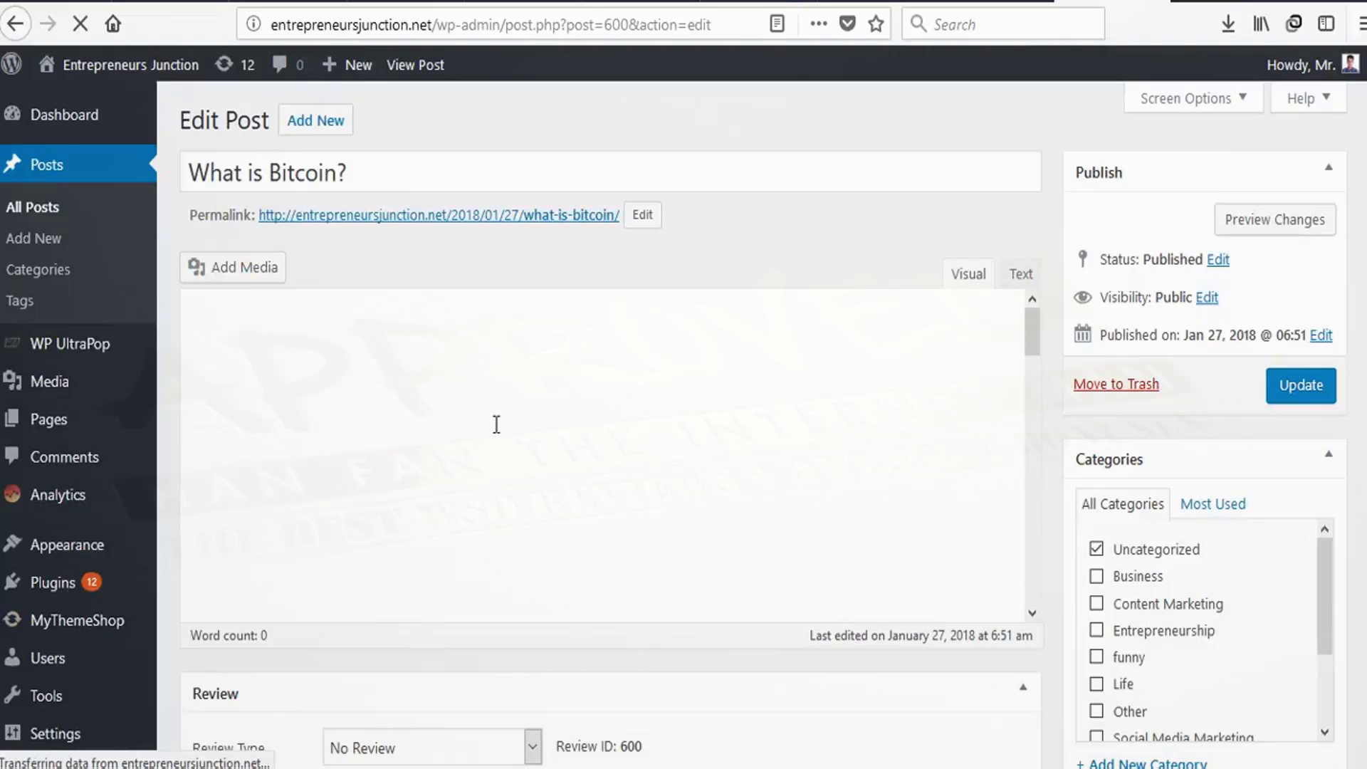
Insert the shortcode [page_popup id="2"] on its own line after the post's first paragraph
{"action": "scroll", "coordinate": [851, 473], "scroll_direction": "down", "scroll_amount": 1}
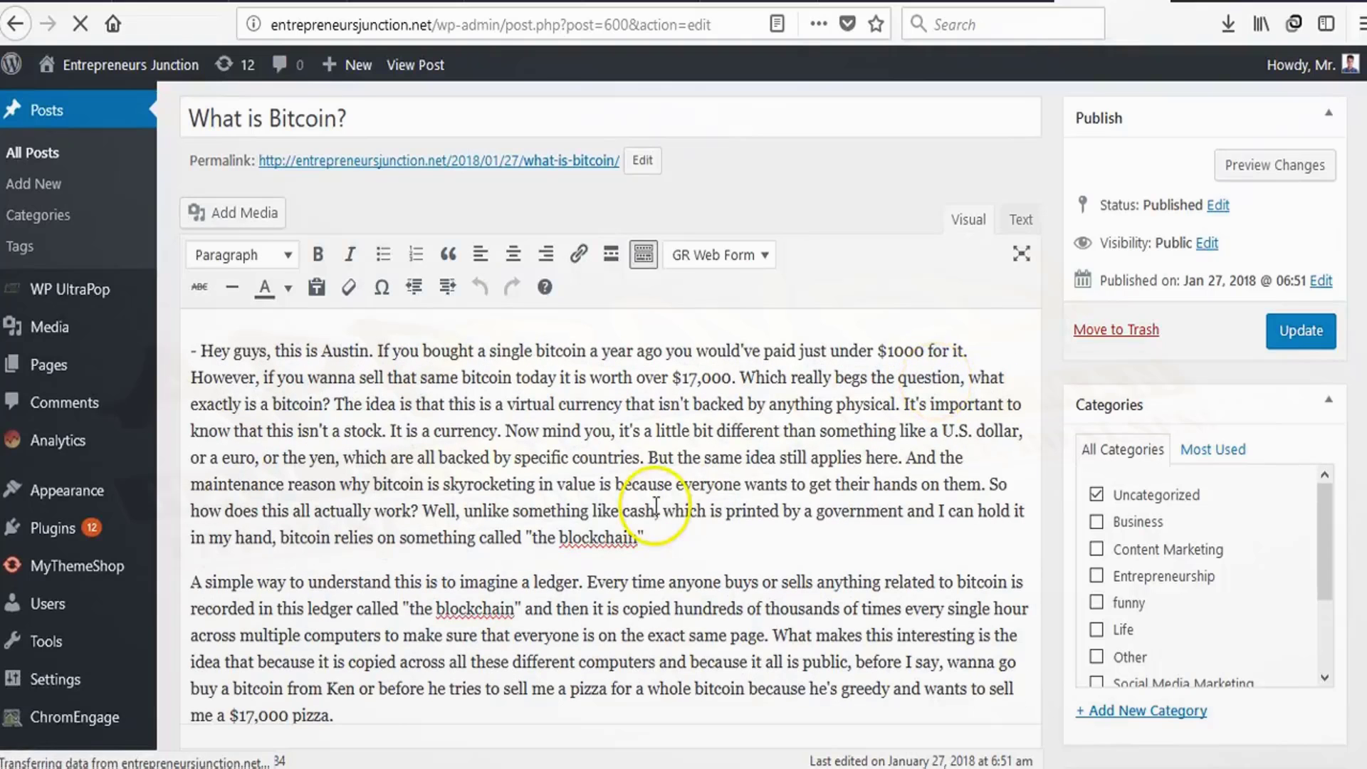
{"action": "left_click", "coordinate": [685, 534]}
{"action": "key", "text": "Return"}
{"action": "key", "text": "Return"}
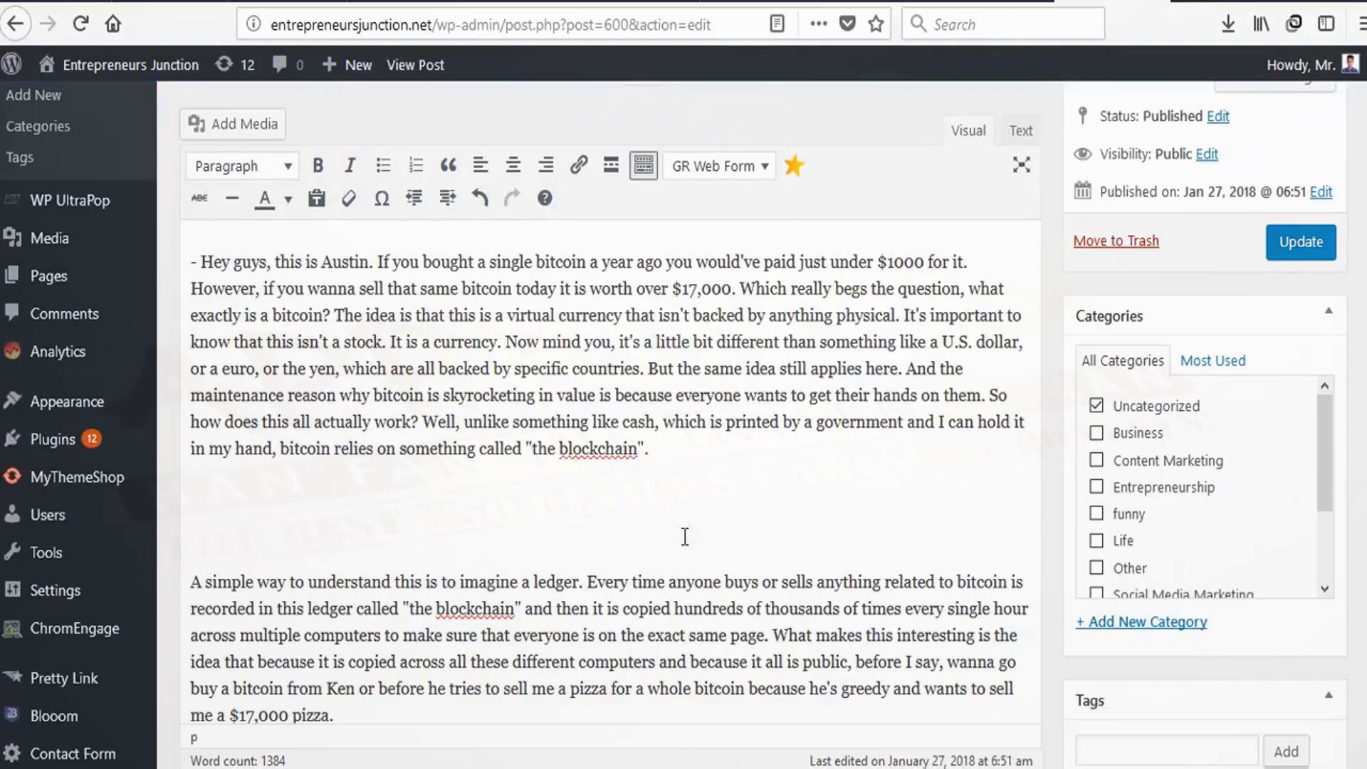
{"action": "type", "text": "[page_popup id=\"2\"]"}
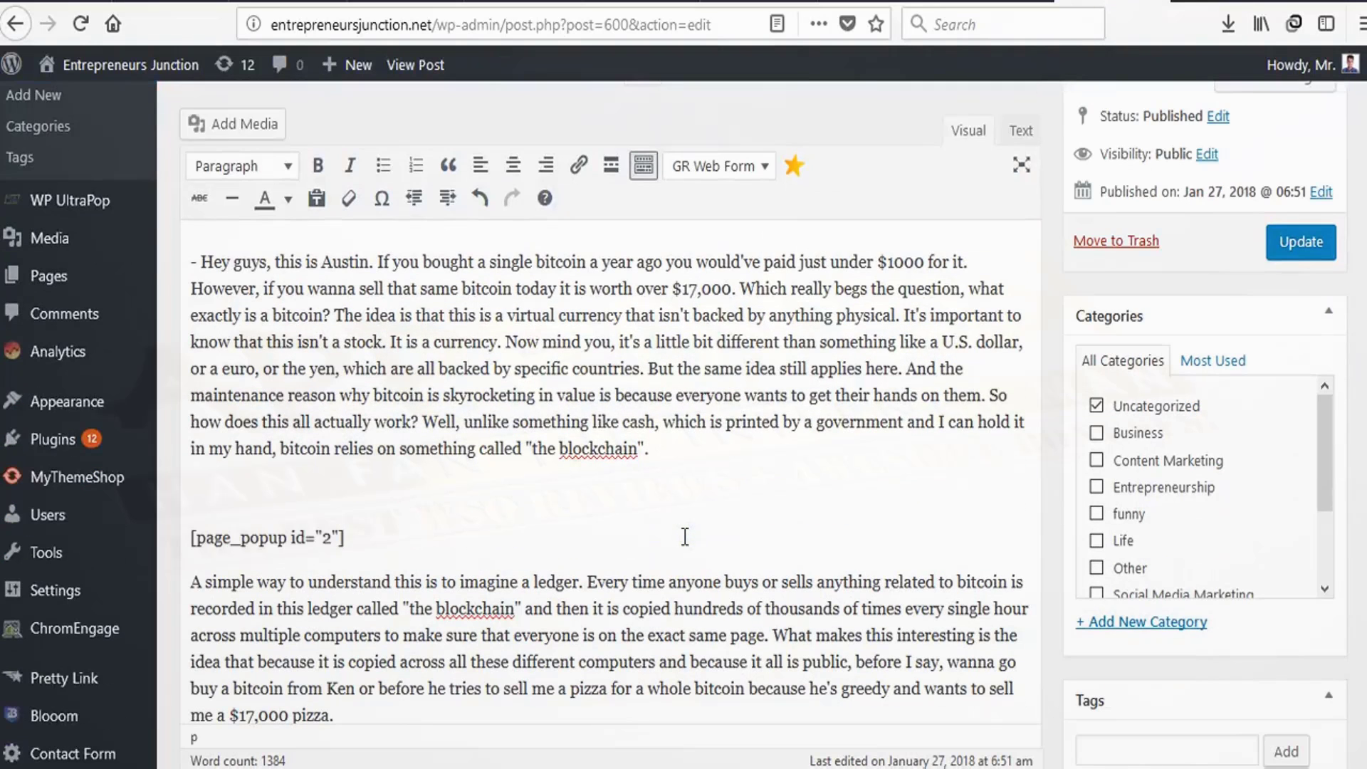
Update the "What is Bitcoin?" post and view it on the live site
{"action": "left_click", "coordinate": [1316, 235]}
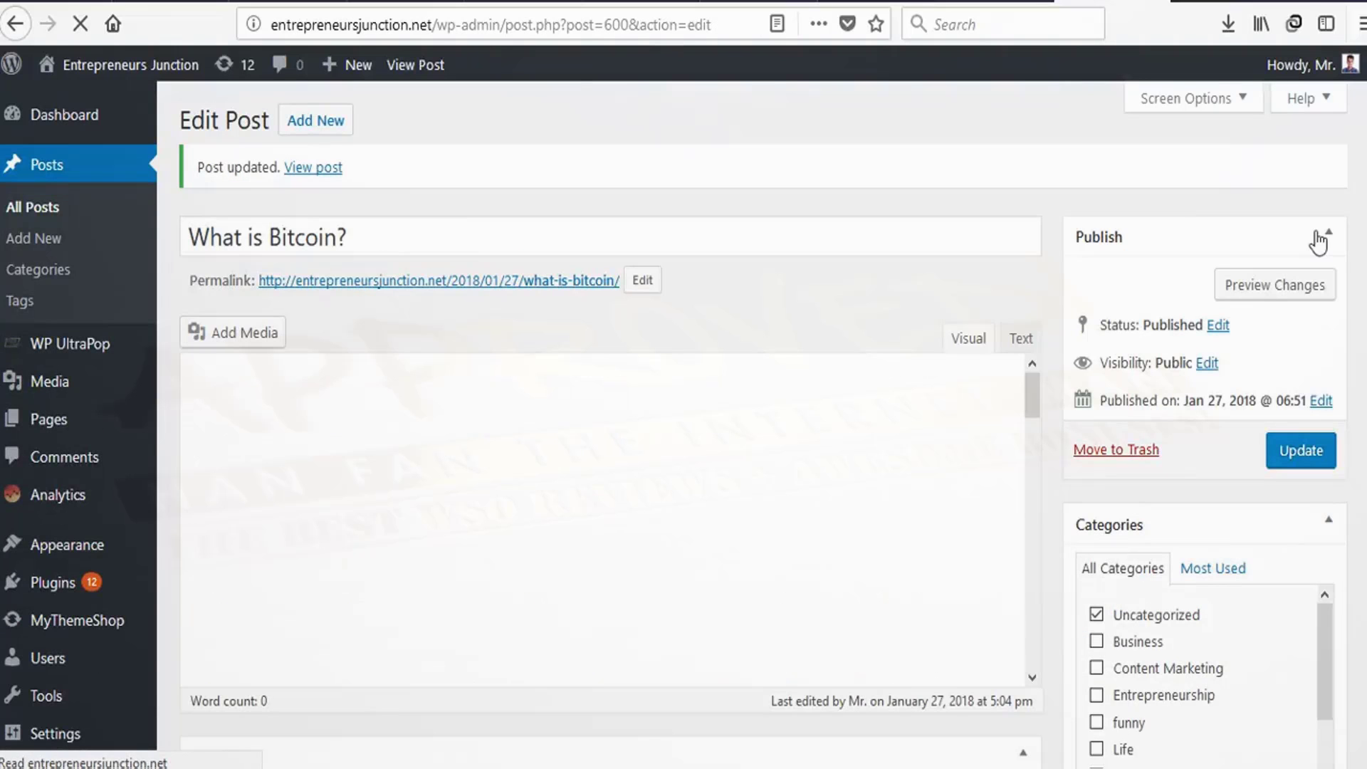
{"action": "left_click", "coordinate": [326, 167]}
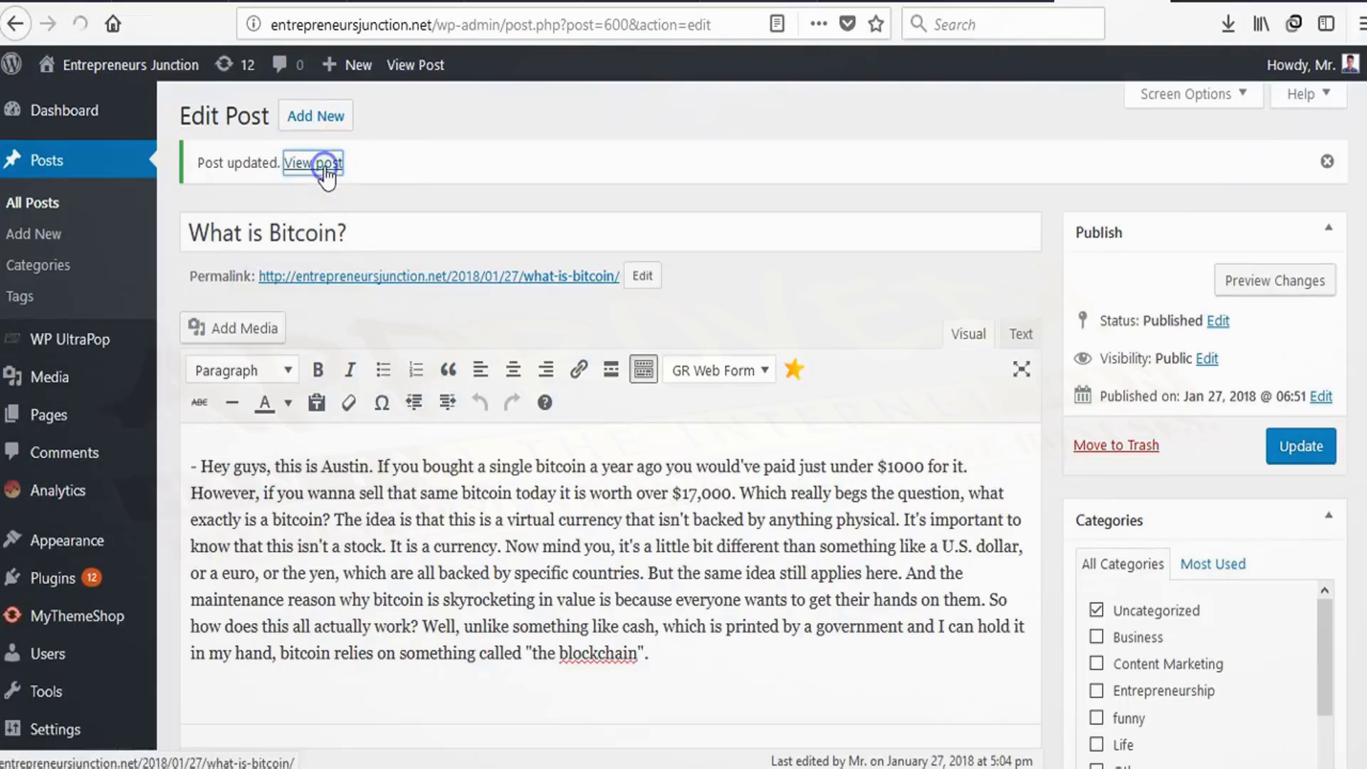